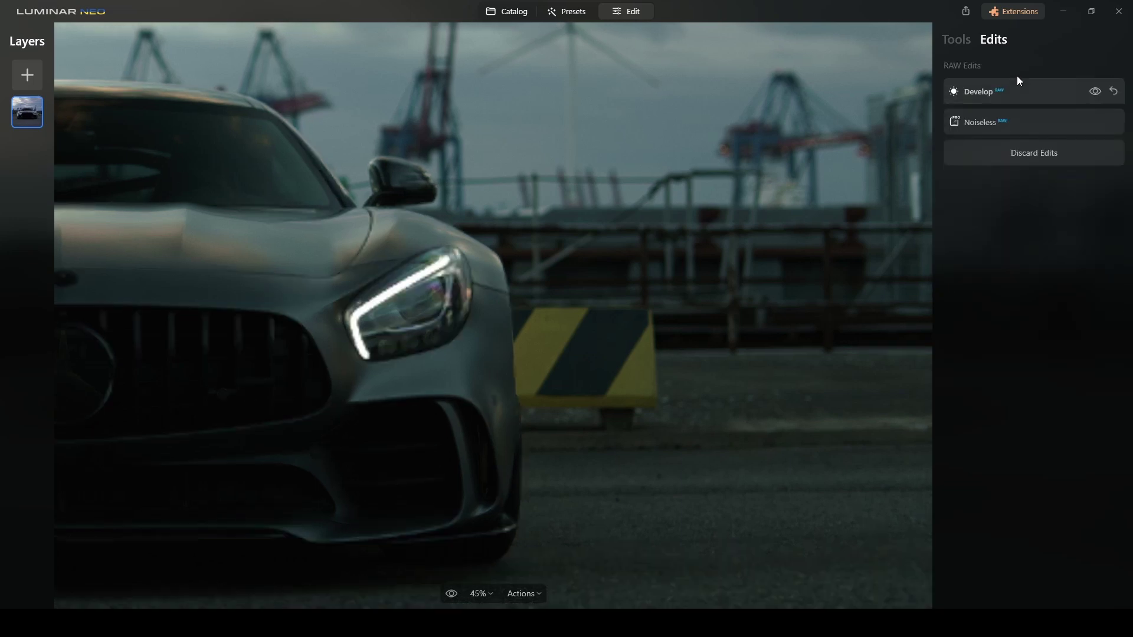
Expand the Develop edits, then switch from the applied edits to the full tools list.
{"action": "left_click", "coordinate": [1016, 86]}
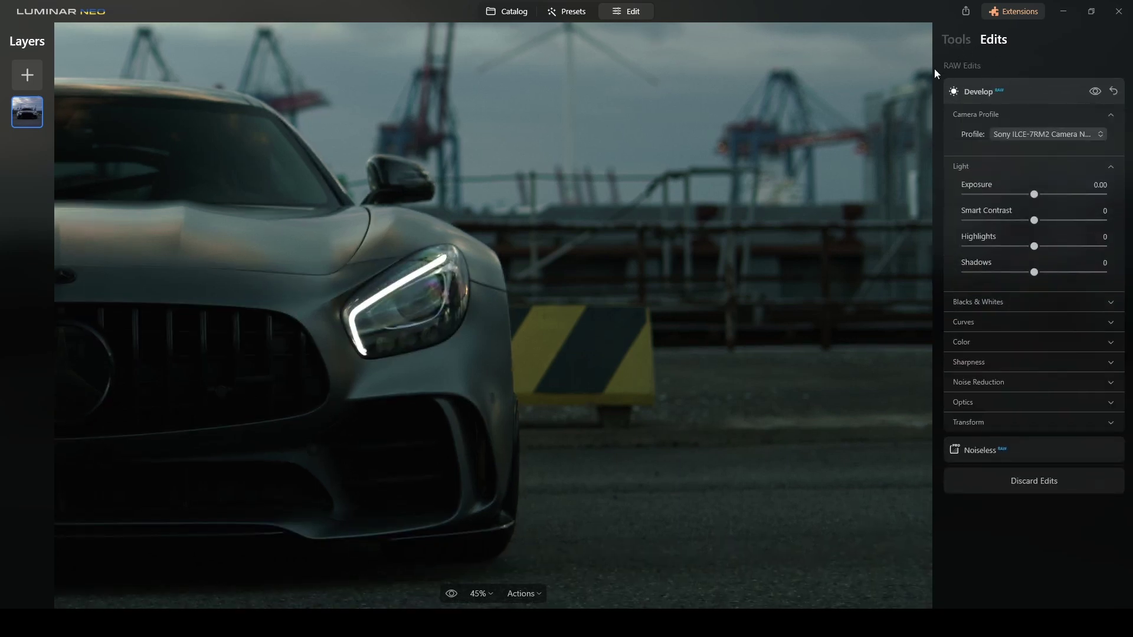
{"action": "left_click", "coordinate": [948, 43]}
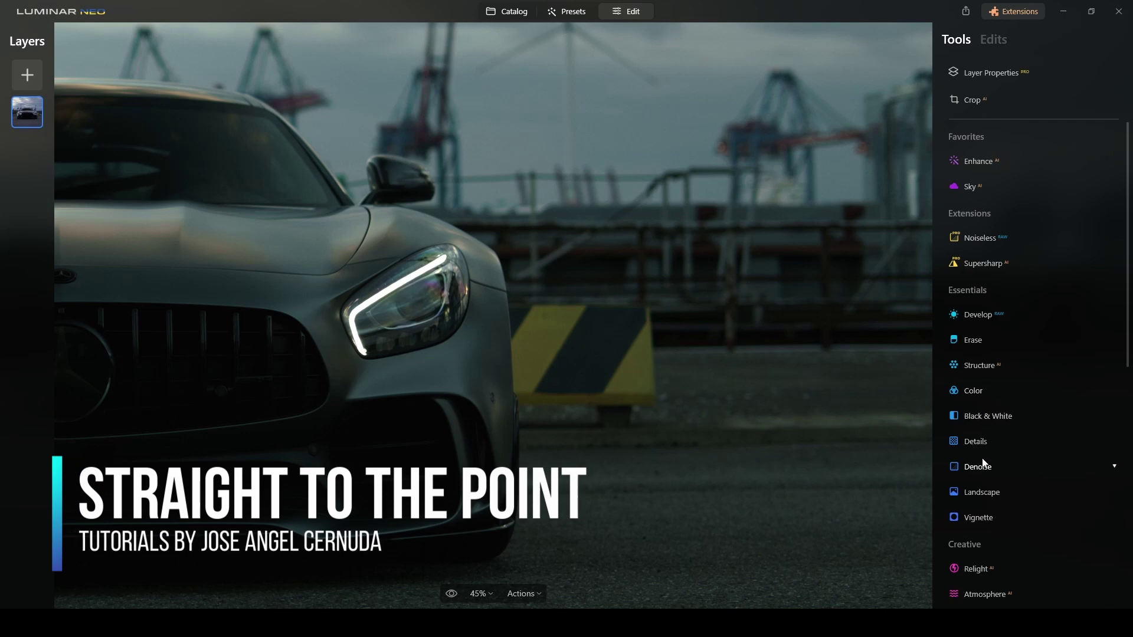
Erase the yellow-black barrier right of the car with a size-38 Erase brush.
{"action": "left_click", "coordinate": [965, 342]}
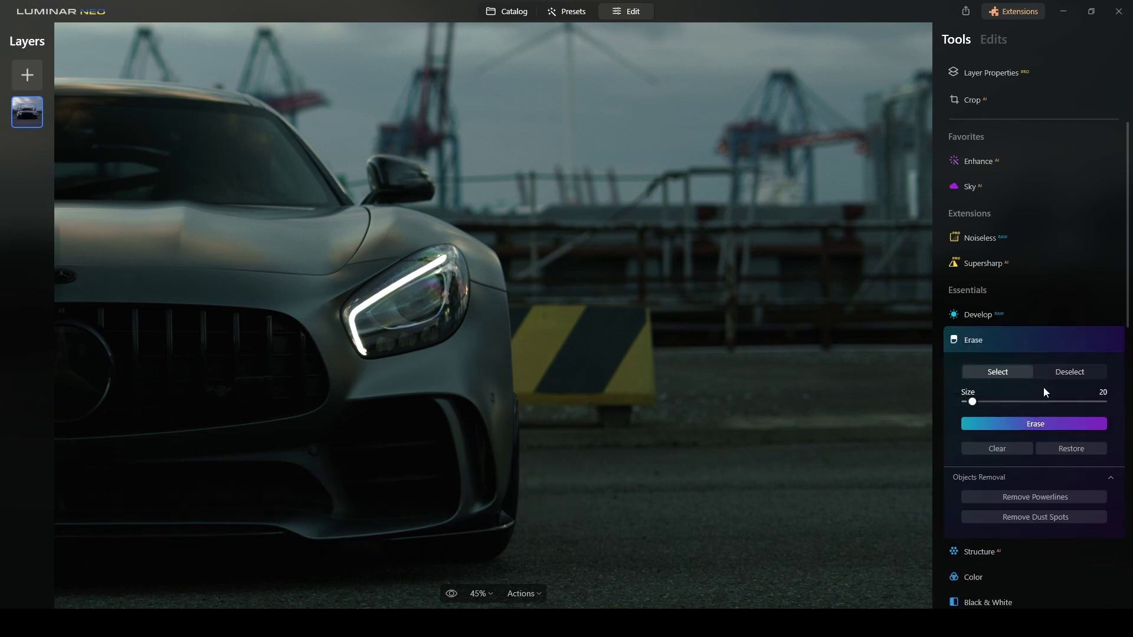
{"action": "left_click_drag", "start_coordinate": [974, 402], "coordinate": [985, 402]}
{"action": "scroll", "coordinate": [550, 313], "scroll_direction": "up", "scroll_amount": 1}
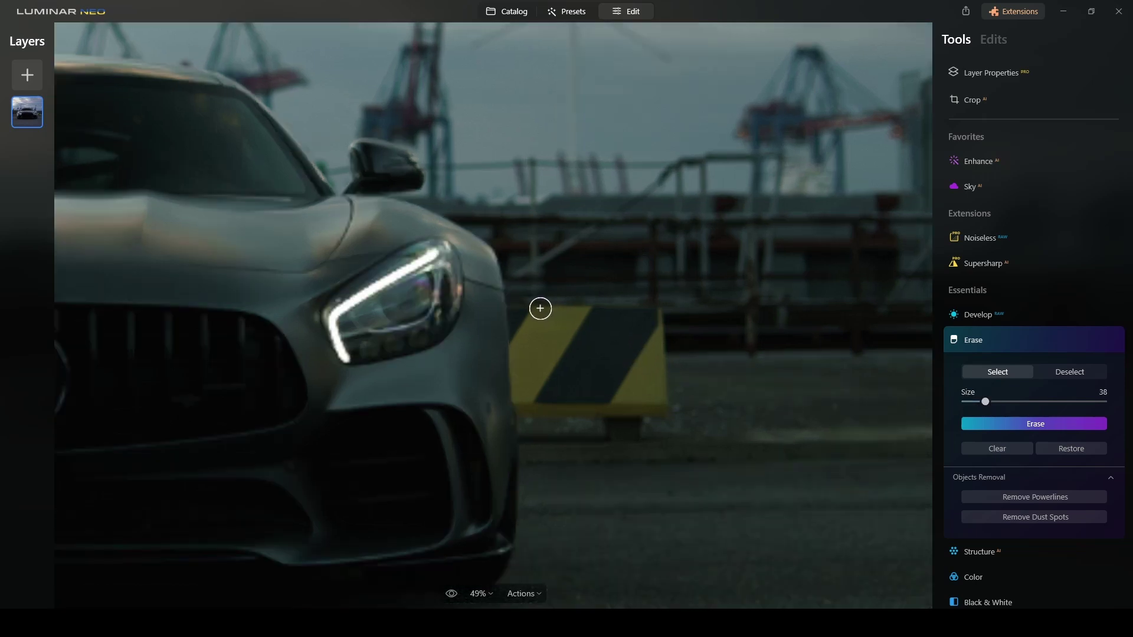
{"action": "mouse_move", "coordinate": [541, 308]}
{"action": "left_mouse_down"}
{"action": "mouse_move", "coordinate": [655, 311]}
{"action": "mouse_move", "coordinate": [662, 400]}
{"action": "mouse_move", "coordinate": [622, 437]}
{"action": "mouse_move", "coordinate": [608, 410]}
{"action": "mouse_move", "coordinate": [529, 402]}
{"action": "mouse_move", "coordinate": [520, 316]}
{"action": "mouse_move", "coordinate": [640, 324]}
{"action": "mouse_move", "coordinate": [537, 327]}
{"action": "mouse_move", "coordinate": [646, 338]}
{"action": "mouse_move", "coordinate": [534, 341]}
{"action": "mouse_move", "coordinate": [543, 389]}
{"action": "mouse_move", "coordinate": [630, 411]}
{"action": "mouse_move", "coordinate": [646, 393]}
{"action": "mouse_move", "coordinate": [643, 357]}
{"action": "mouse_move", "coordinate": [630, 350]}
{"action": "mouse_move", "coordinate": [545, 355]}
{"action": "mouse_move", "coordinate": [567, 384]}
{"action": "mouse_move", "coordinate": [623, 394]}
{"action": "mouse_move", "coordinate": [633, 370]}
{"action": "mouse_move", "coordinate": [552, 358]}
{"action": "mouse_move", "coordinate": [625, 386]}
{"action": "left_mouse_up"}
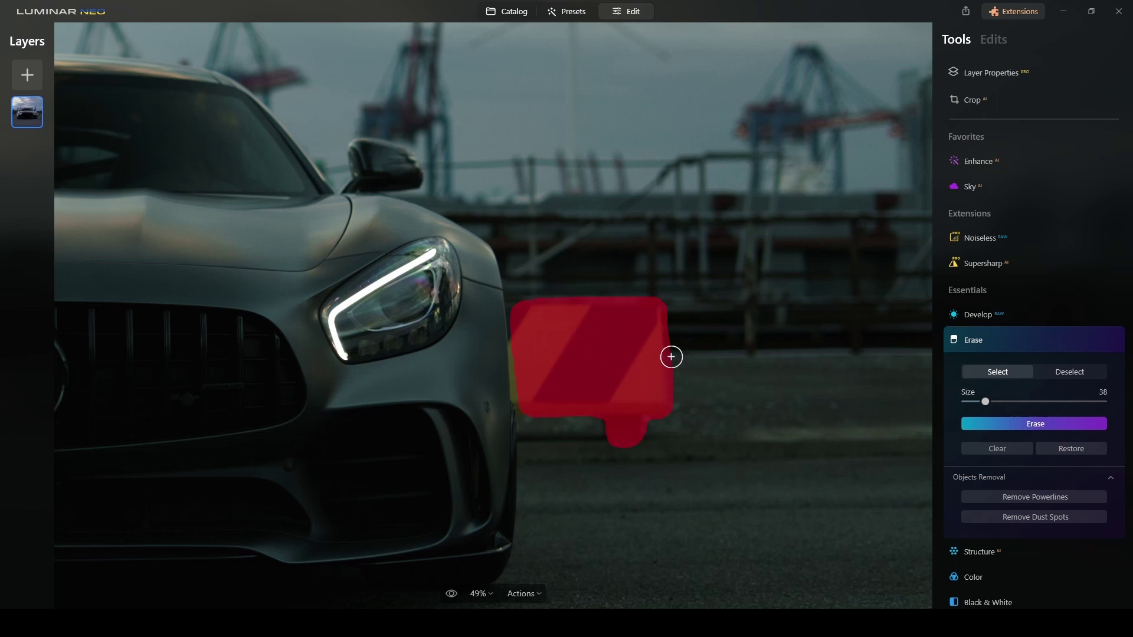
{"action": "left_click", "coordinate": [1016, 428]}
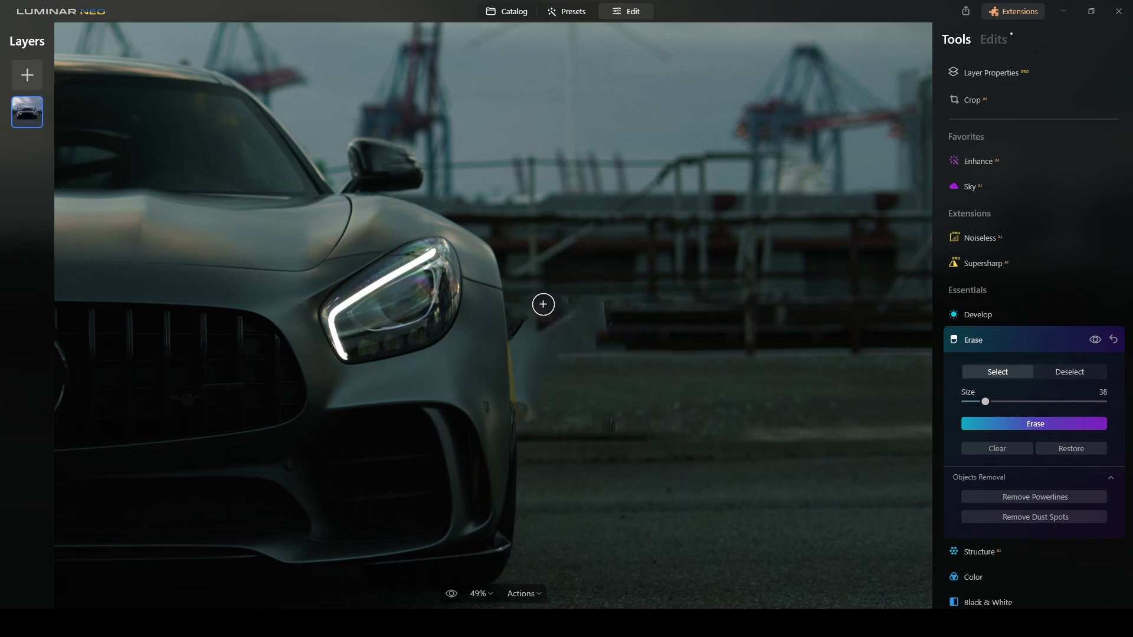
Erase the leftover barrier fragment beside the fender, then collapse the Erase panel.
{"action": "mouse_move", "coordinate": [543, 303]}
{"action": "left_mouse_down"}
{"action": "mouse_move", "coordinate": [547, 345]}
{"action": "mouse_move", "coordinate": [589, 345]}
{"action": "mouse_move", "coordinate": [607, 311]}
{"action": "mouse_move", "coordinate": [573, 299]}
{"action": "mouse_move", "coordinate": [551, 308]}
{"action": "mouse_move", "coordinate": [578, 309]}
{"action": "mouse_move", "coordinate": [557, 325]}
{"action": "mouse_move", "coordinate": [589, 321]}
{"action": "mouse_move", "coordinate": [569, 308]}
{"action": "left_mouse_up"}
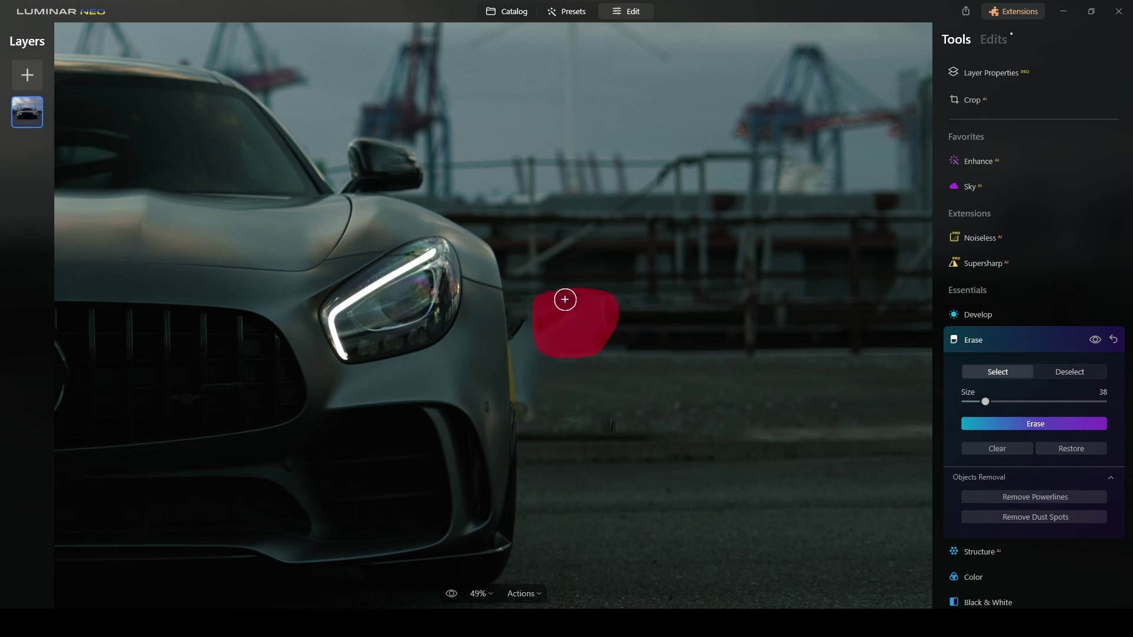
{"action": "left_click", "coordinate": [1032, 429]}
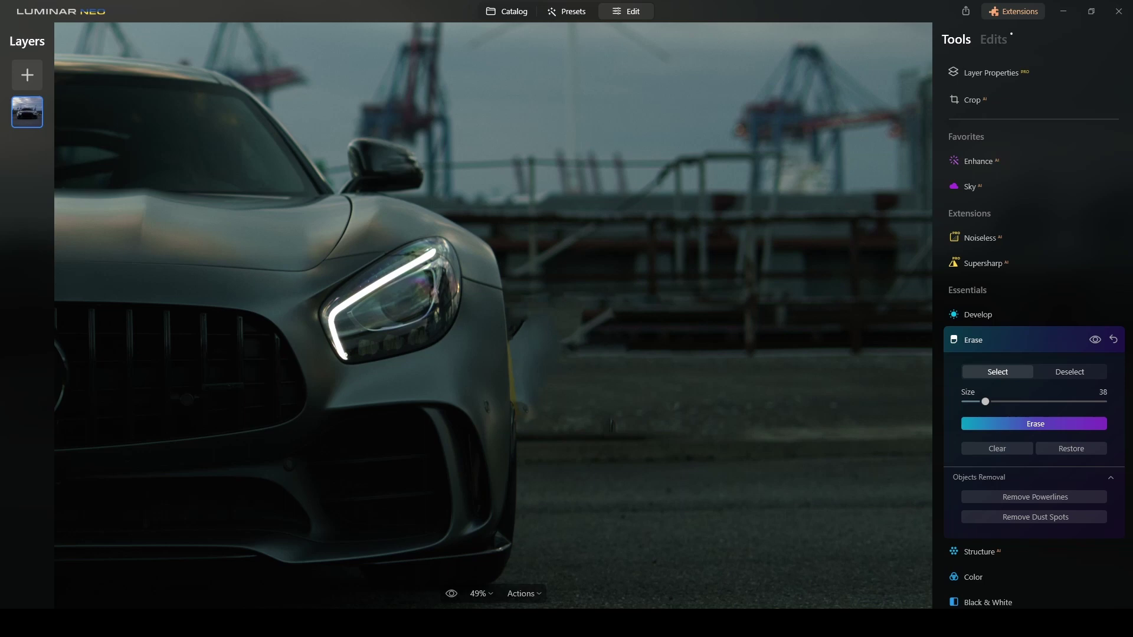
{"action": "left_click", "coordinate": [1050, 340]}
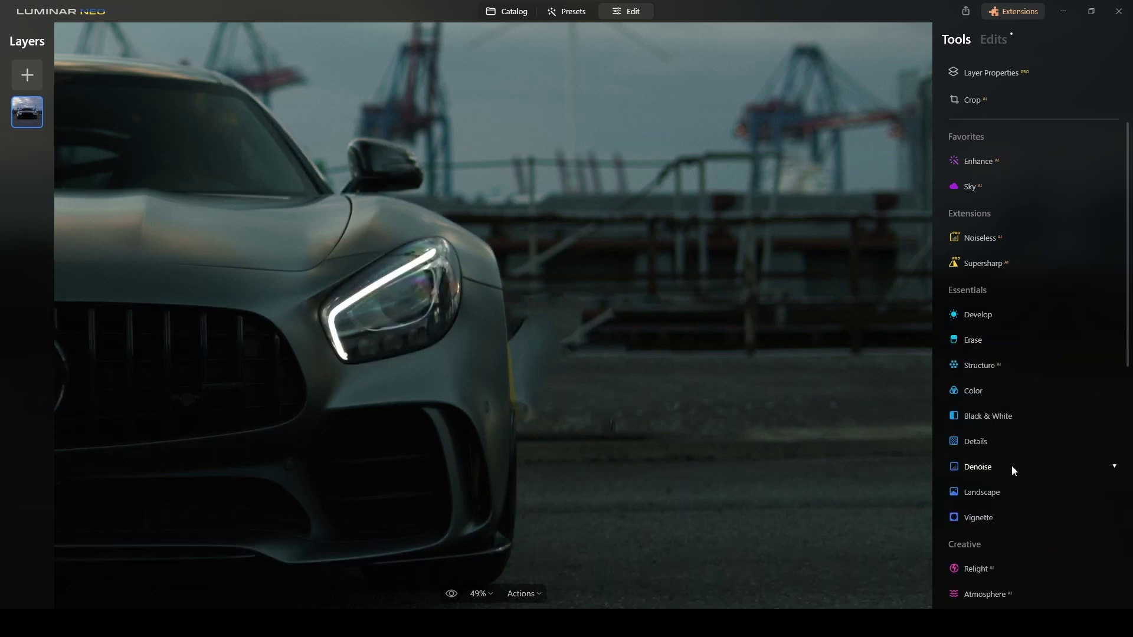
{"action": "scroll", "coordinate": [1013, 470], "scroll_direction": "down", "scroll_amount": 8}
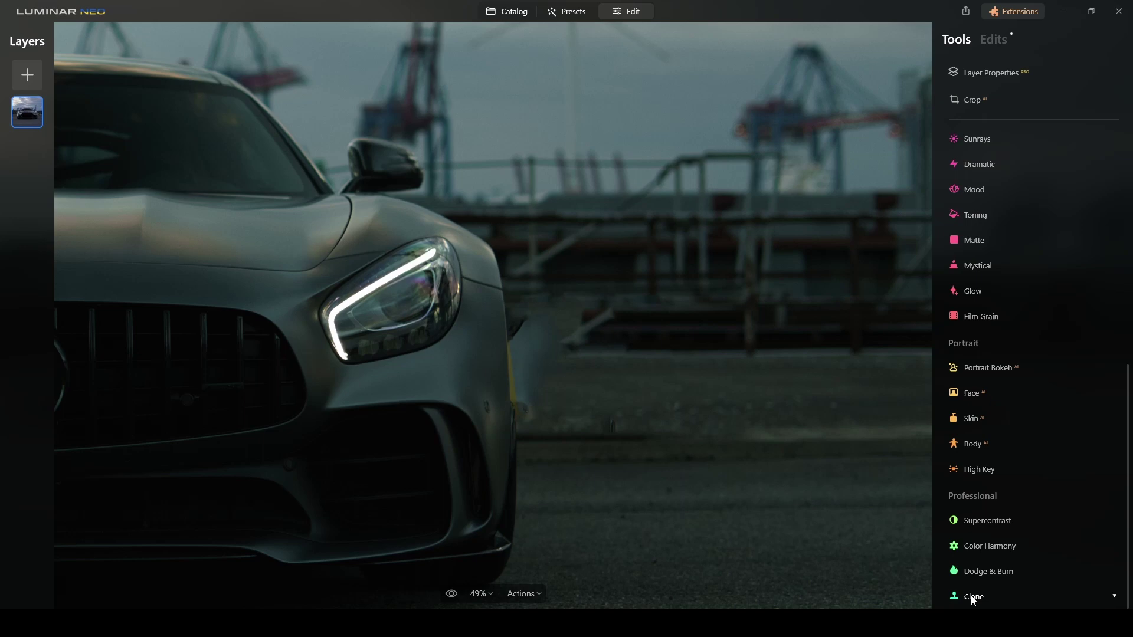
Clone nearby background over the fender-side leftovers using a Size 90, Softness 70 brush.
{"action": "left_click", "coordinate": [973, 598]}
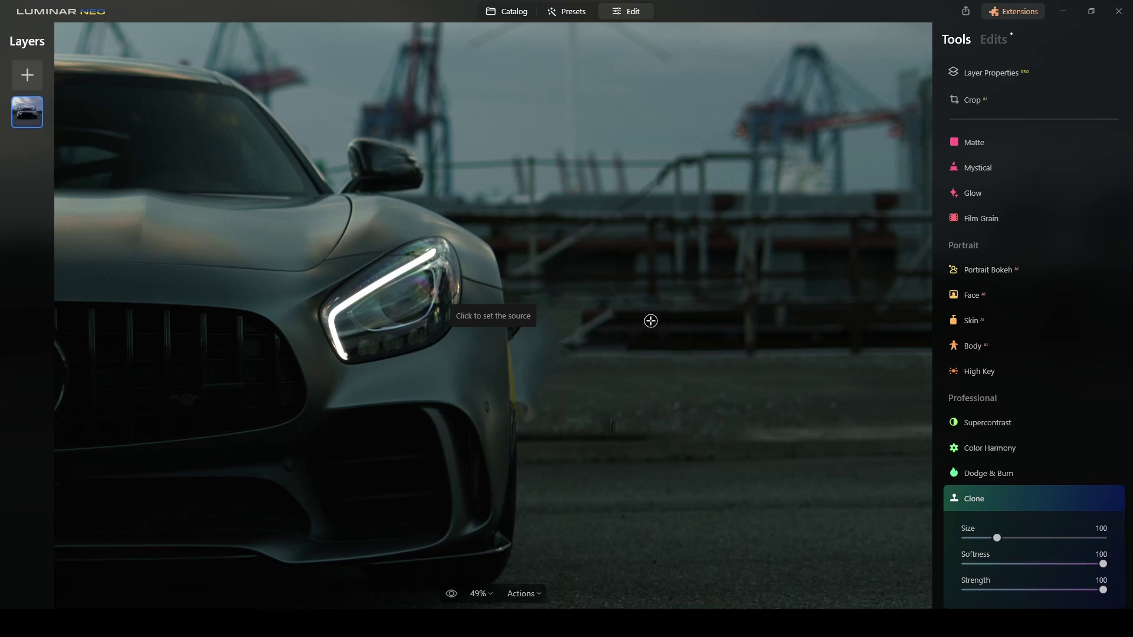
{"action": "left_click", "coordinate": [651, 321]}
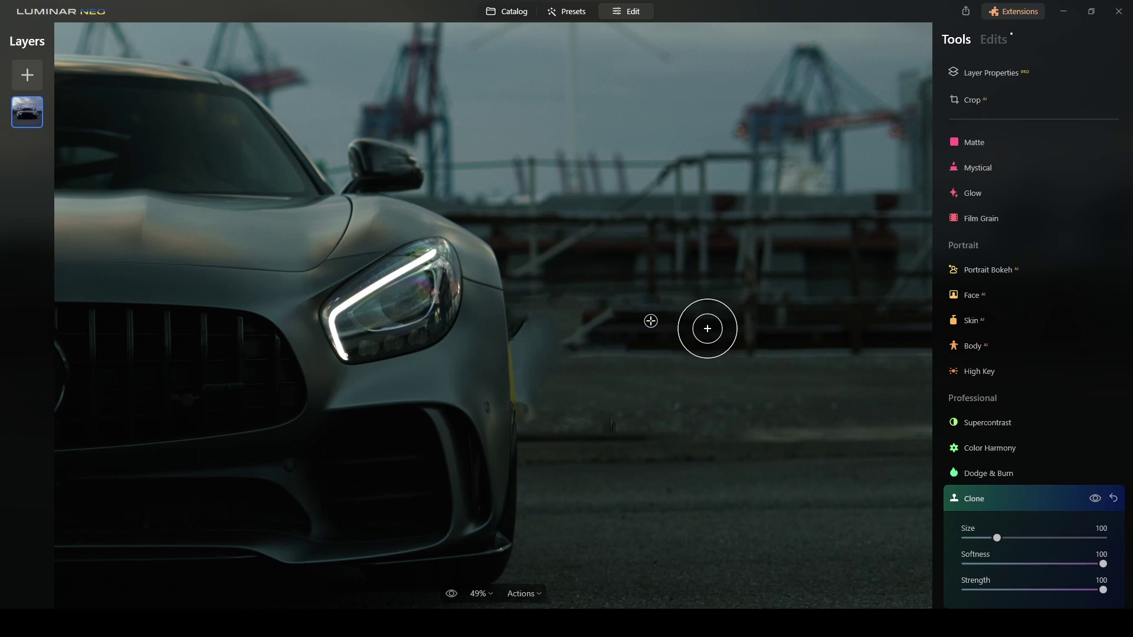
{"action": "left_click", "coordinate": [708, 329]}
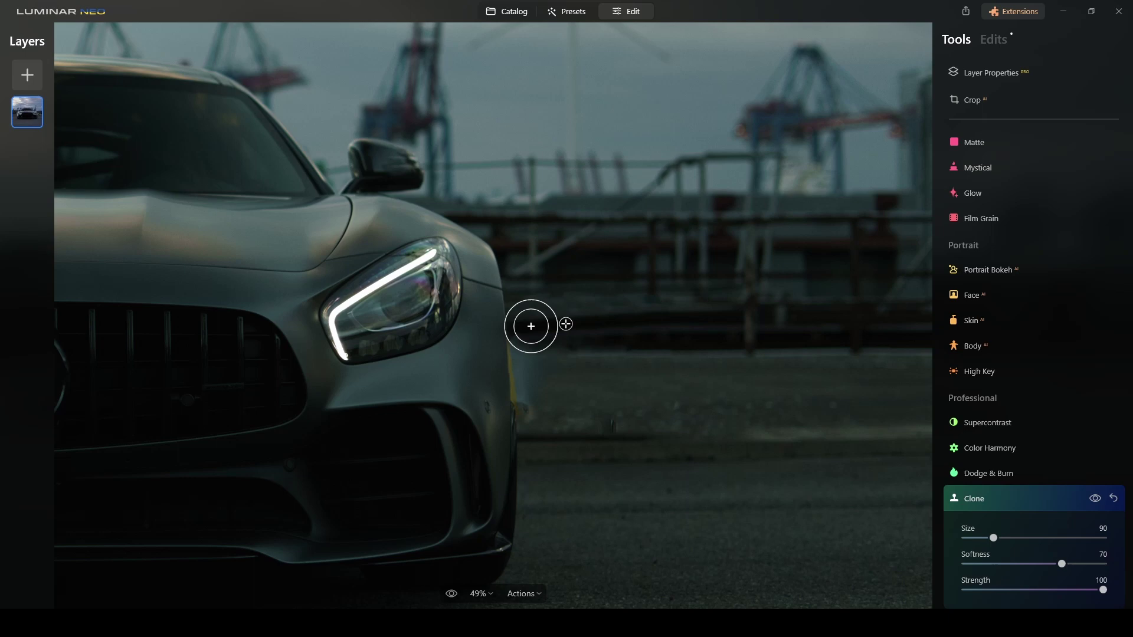
Delete the Clone and Erase edits to restore the barrier, returning to the tools list.
{"action": "left_click", "coordinate": [997, 40]}
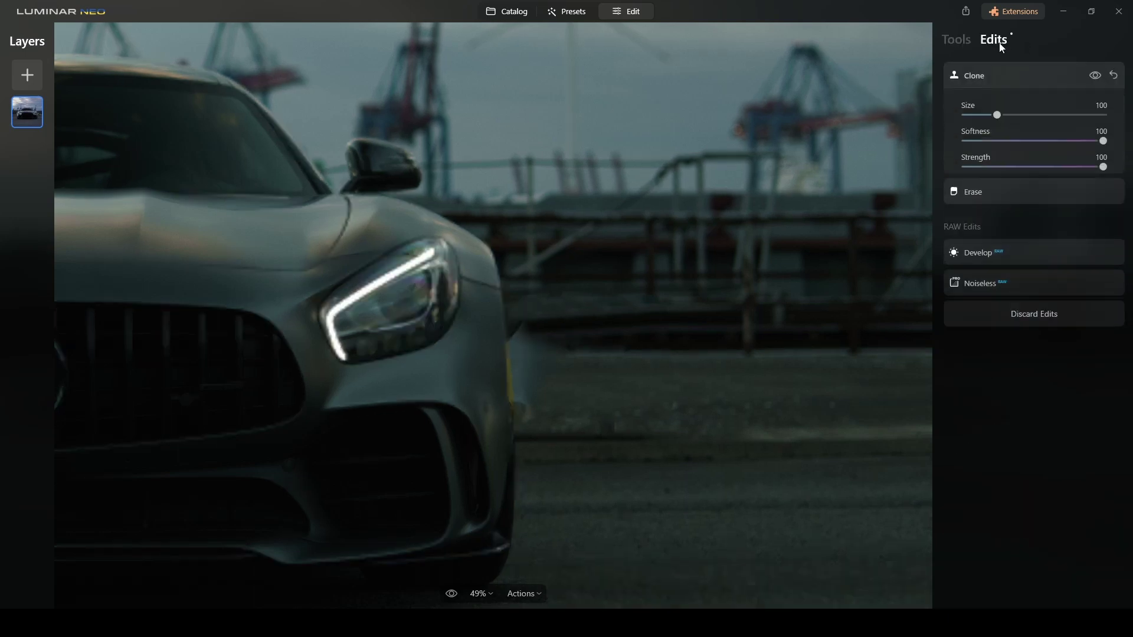
{"action": "left_click", "coordinate": [1115, 77]}
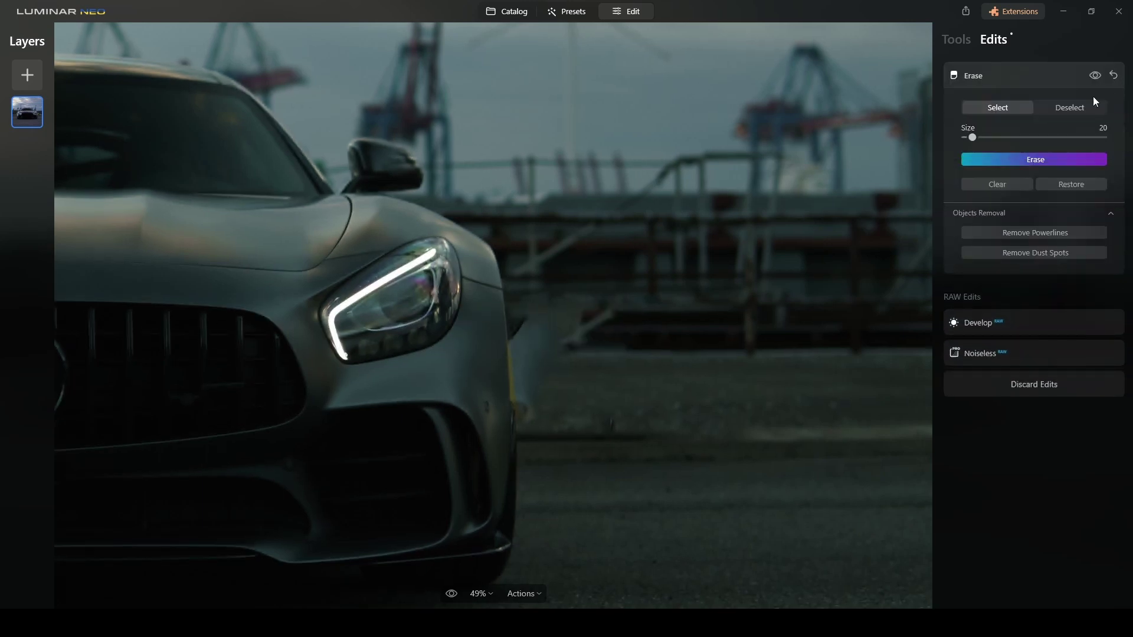
{"action": "left_click", "coordinate": [1114, 77]}
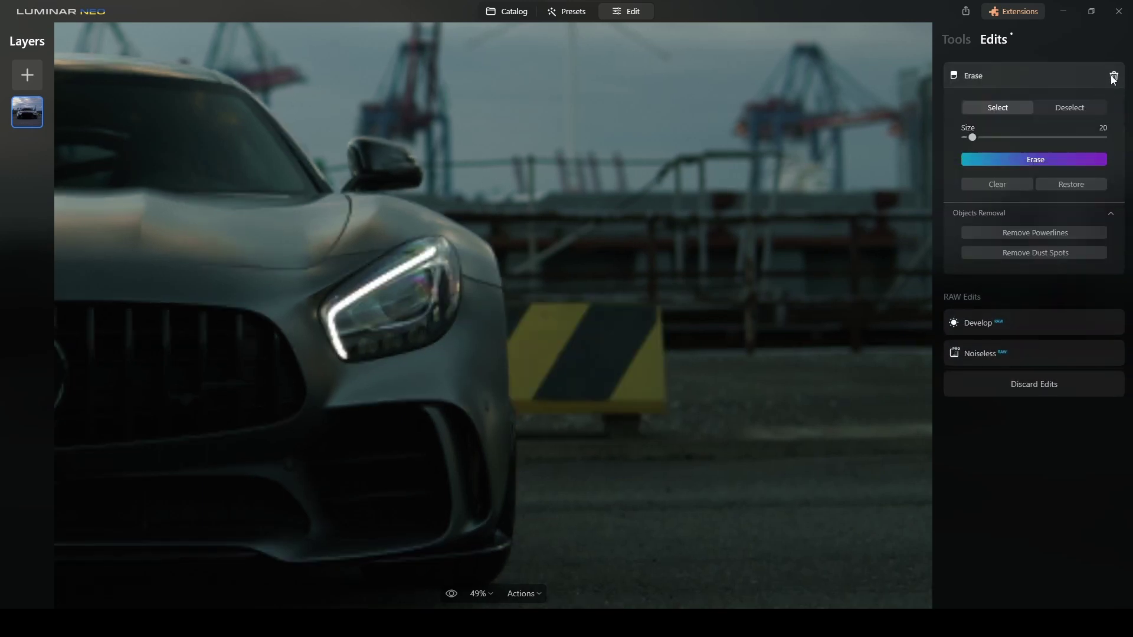
{"action": "left_click", "coordinate": [1064, 96]}
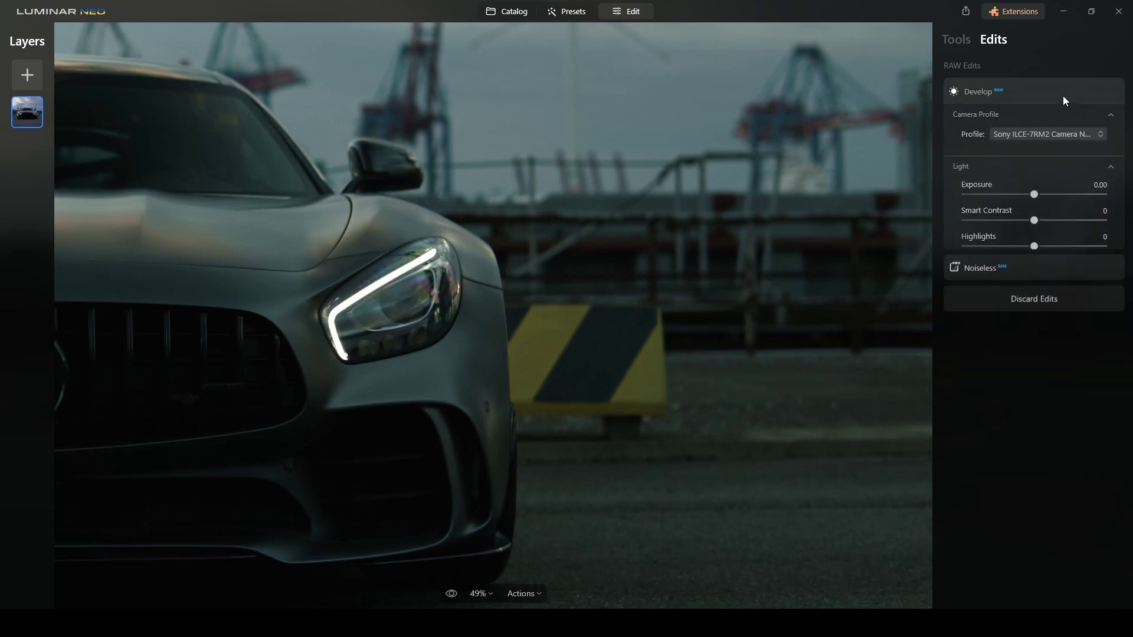
{"action": "left_click", "coordinate": [957, 42]}
{"action": "scroll", "coordinate": [999, 140], "scroll_direction": "up", "scroll_amount": 8}
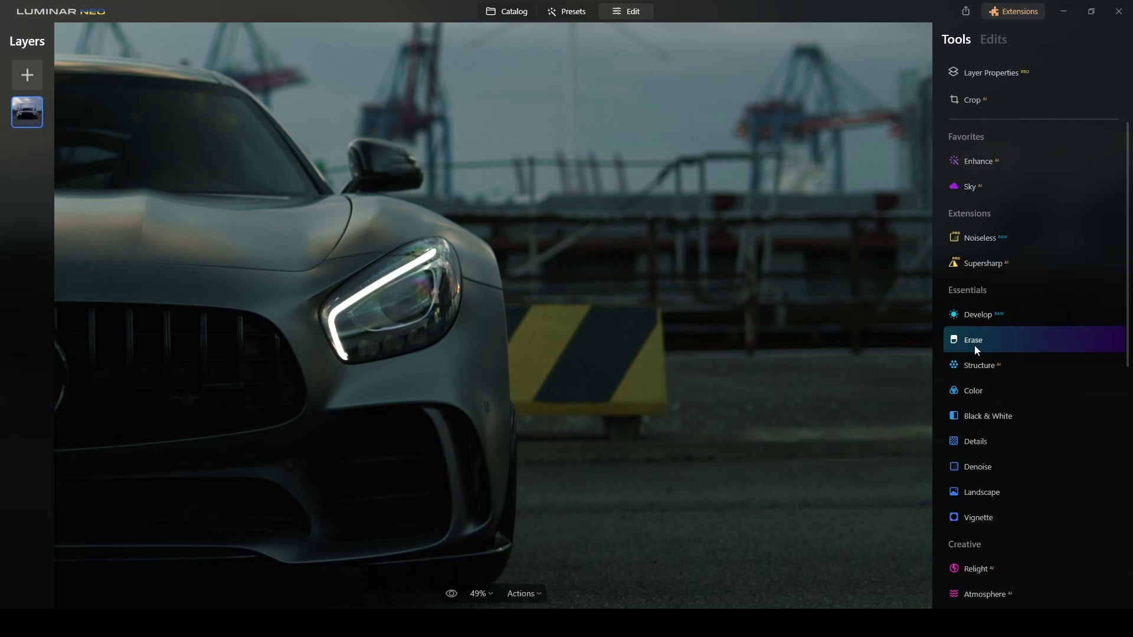
Paint the Erase mask over the entire jersey barrier beside the headlight, using brush size 55.
{"action": "left_click", "coordinate": [975, 345]}
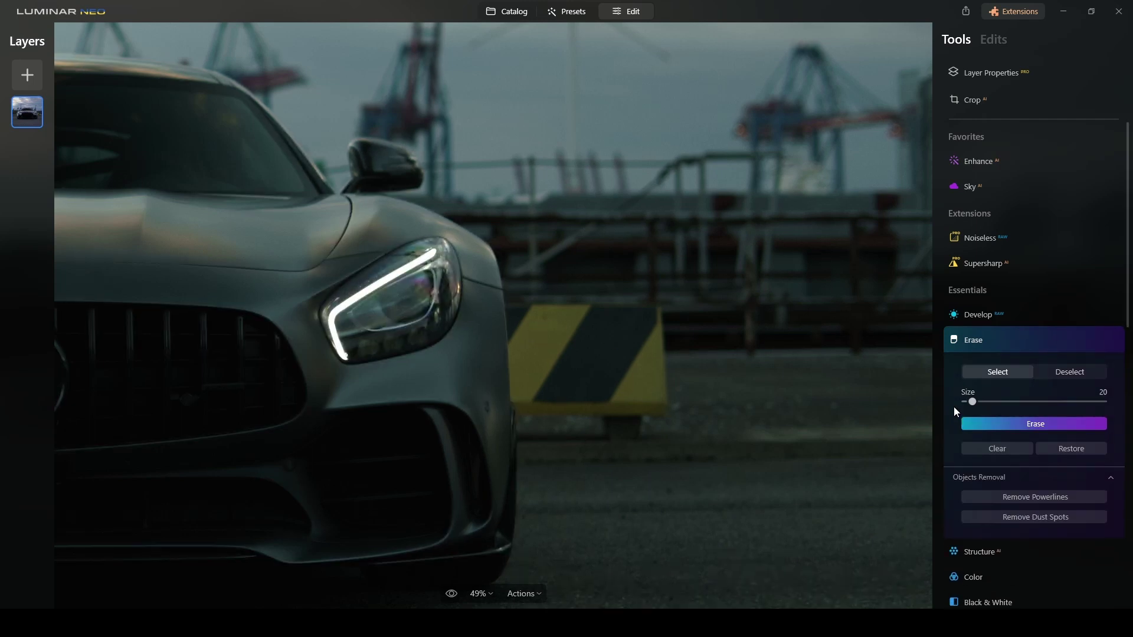
{"action": "left_click_drag", "start_coordinate": [516, 301], "coordinate": [525, 397]}
{"action": "scroll", "coordinate": [525, 397], "scroll_direction": "up", "scroll_amount": 3}
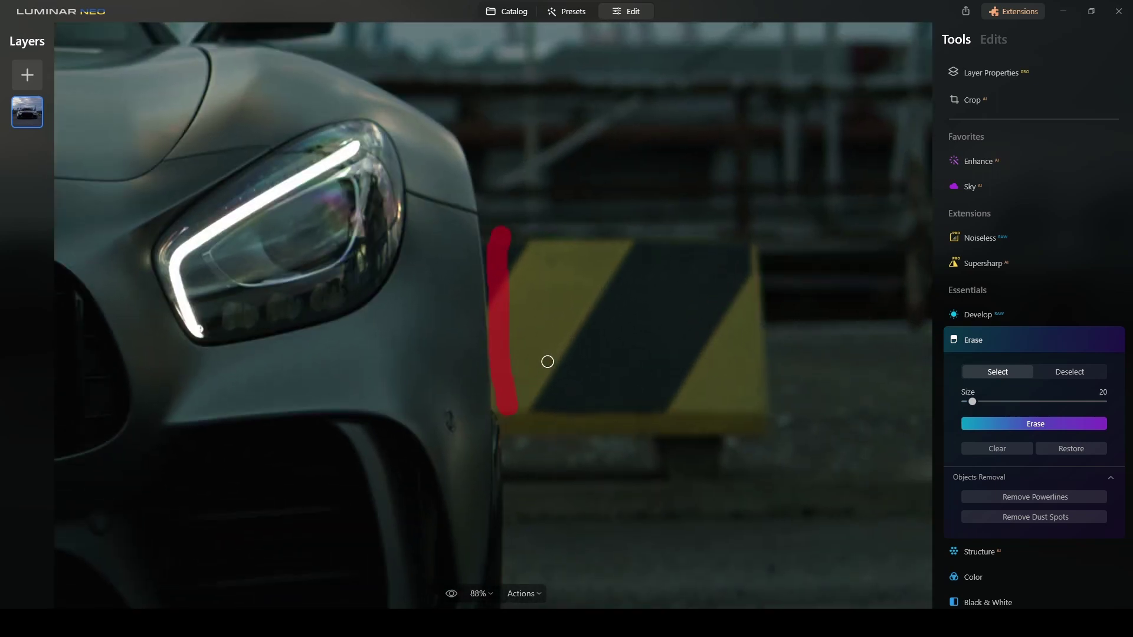
{"action": "left_click", "coordinate": [1056, 373]}
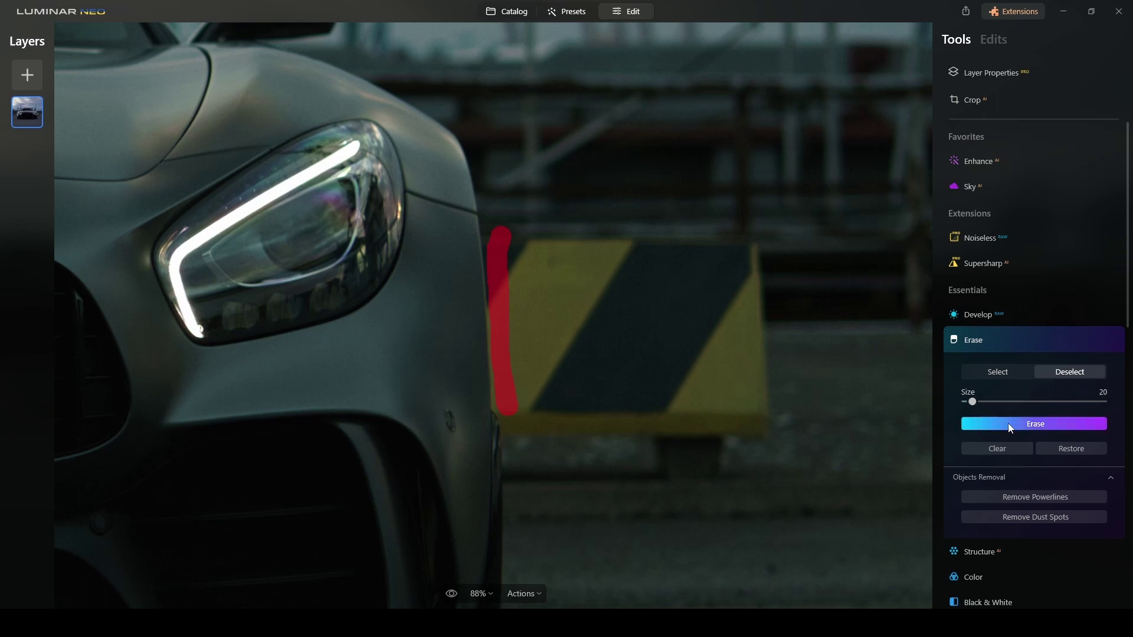
{"action": "left_click", "coordinate": [992, 377]}
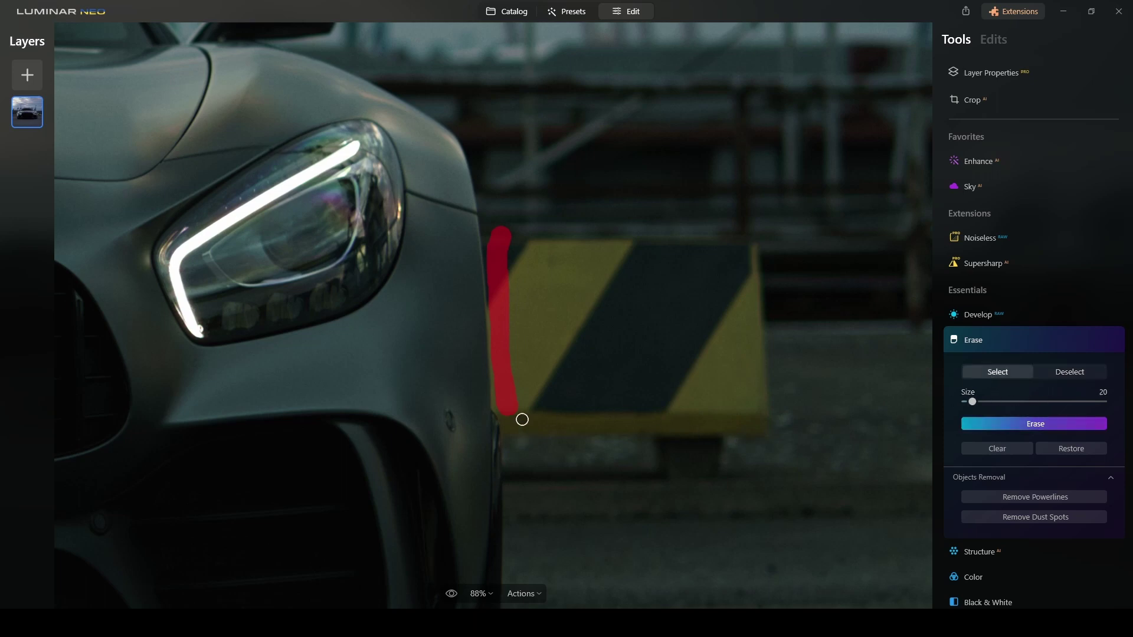
{"action": "mouse_move", "coordinate": [511, 412]}
{"action": "left_mouse_down"}
{"action": "mouse_move", "coordinate": [552, 435]}
{"action": "mouse_move", "coordinate": [643, 432]}
{"action": "mouse_move", "coordinate": [660, 443]}
{"action": "mouse_move", "coordinate": [666, 472]}
{"action": "mouse_move", "coordinate": [708, 476]}
{"action": "mouse_move", "coordinate": [719, 440]}
{"action": "mouse_move", "coordinate": [752, 435]}
{"action": "mouse_move", "coordinate": [769, 410]}
{"action": "mouse_move", "coordinate": [758, 257]}
{"action": "mouse_move", "coordinate": [705, 237]}
{"action": "mouse_move", "coordinate": [569, 235]}
{"action": "mouse_move", "coordinate": [529, 241]}
{"action": "mouse_move", "coordinate": [506, 266]}
{"action": "mouse_move", "coordinate": [511, 235]}
{"action": "mouse_move", "coordinate": [510, 271]}
{"action": "left_mouse_up"}
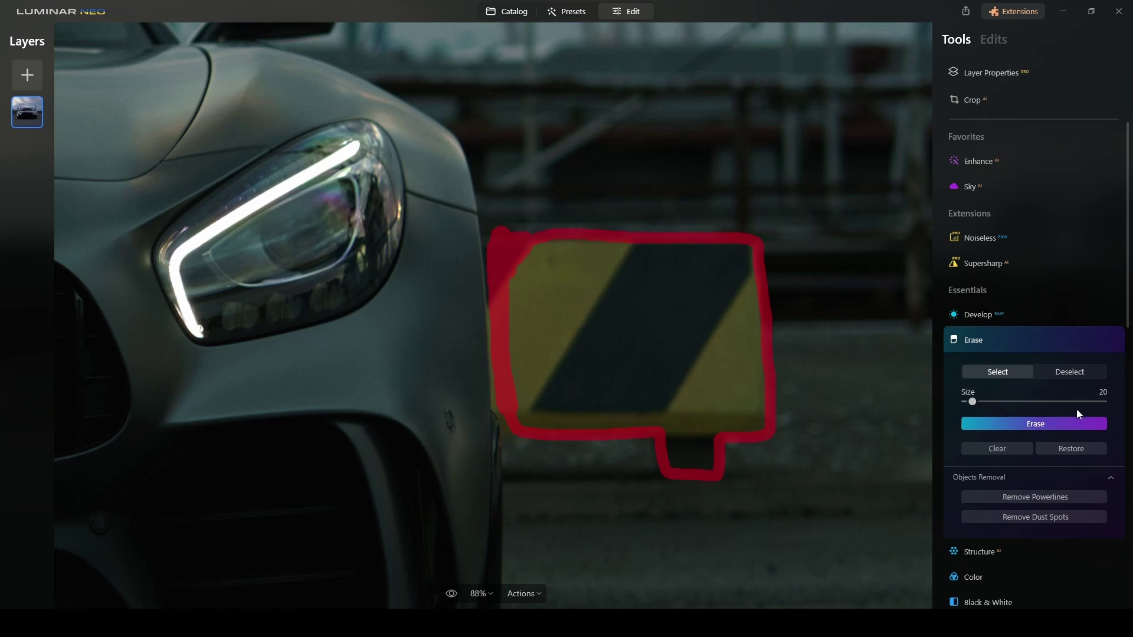
{"action": "left_click_drag", "start_coordinate": [973, 401], "coordinate": [998, 402]}
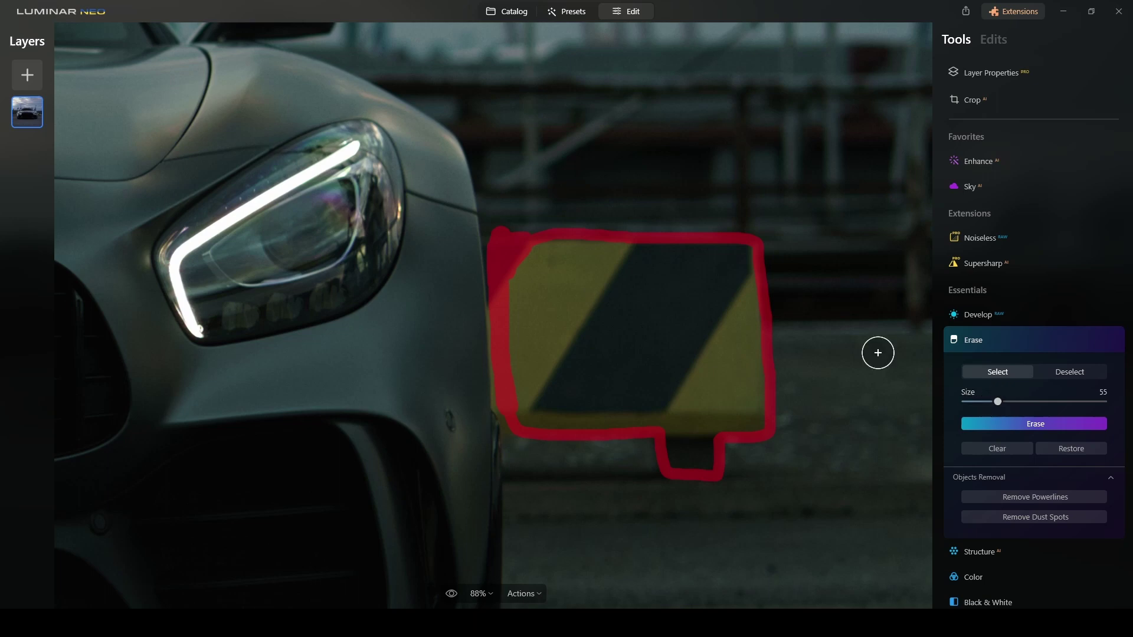
{"action": "mouse_move", "coordinate": [544, 251]}
{"action": "left_mouse_down"}
{"action": "mouse_move", "coordinate": [746, 259]}
{"action": "mouse_move", "coordinate": [517, 277]}
{"action": "mouse_move", "coordinate": [743, 279]}
{"action": "mouse_move", "coordinate": [753, 417]}
{"action": "mouse_move", "coordinate": [739, 426]}
{"action": "mouse_move", "coordinate": [725, 427]}
{"action": "mouse_move", "coordinate": [751, 370]}
{"action": "mouse_move", "coordinate": [737, 281]}
{"action": "mouse_move", "coordinate": [519, 291]}
{"action": "mouse_move", "coordinate": [527, 399]}
{"action": "mouse_move", "coordinate": [652, 426]}
{"action": "mouse_move", "coordinate": [686, 461]}
{"action": "mouse_move", "coordinate": [701, 457]}
{"action": "mouse_move", "coordinate": [703, 432]}
{"action": "mouse_move", "coordinate": [708, 461]}
{"action": "mouse_move", "coordinate": [695, 428]}
{"action": "mouse_move", "coordinate": [528, 411]}
{"action": "mouse_move", "coordinate": [538, 312]}
{"action": "mouse_move", "coordinate": [720, 308]}
{"action": "mouse_move", "coordinate": [739, 411]}
{"action": "mouse_move", "coordinate": [563, 403]}
{"action": "mouse_move", "coordinate": [551, 348]}
{"action": "mouse_move", "coordinate": [697, 329]}
{"action": "mouse_move", "coordinate": [715, 394]}
{"action": "mouse_move", "coordinate": [605, 389]}
{"action": "mouse_move", "coordinate": [559, 354]}
{"action": "mouse_move", "coordinate": [652, 349]}
{"action": "mouse_move", "coordinate": [692, 363]}
{"action": "mouse_move", "coordinate": [612, 377]}
{"action": "mouse_move", "coordinate": [577, 361]}
{"action": "mouse_move", "coordinate": [690, 365]}
{"action": "mouse_move", "coordinate": [539, 416]}
{"action": "mouse_move", "coordinate": [703, 419]}
{"action": "left_mouse_up"}
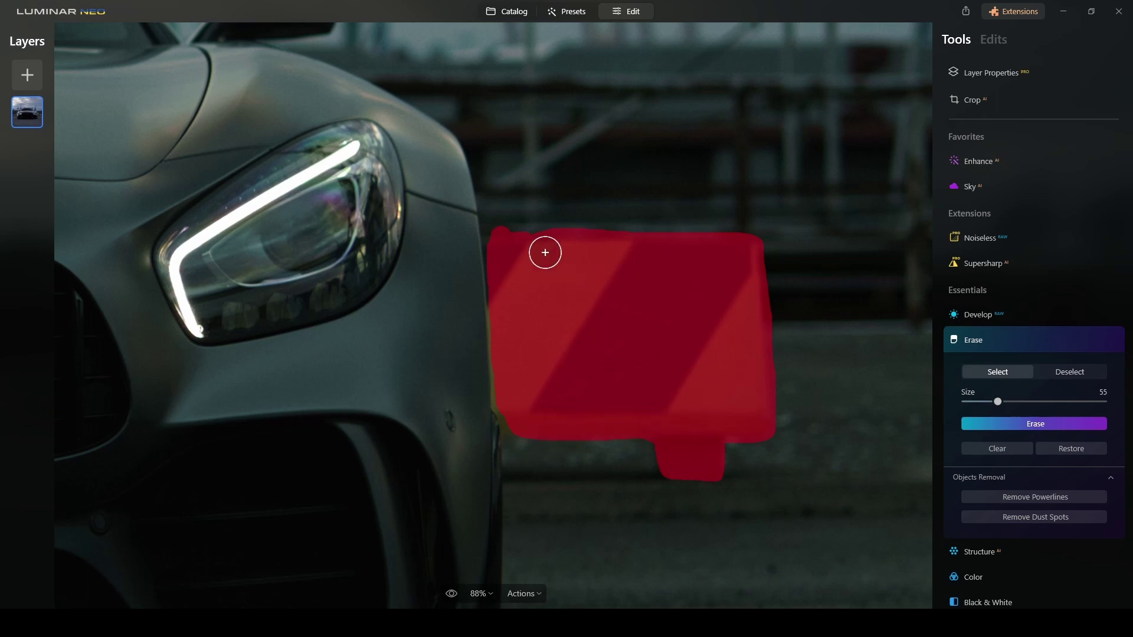
Erase the masked barrier, then erase a small leftover ground spot at brush size 33.
{"action": "left_click", "coordinate": [1052, 421]}
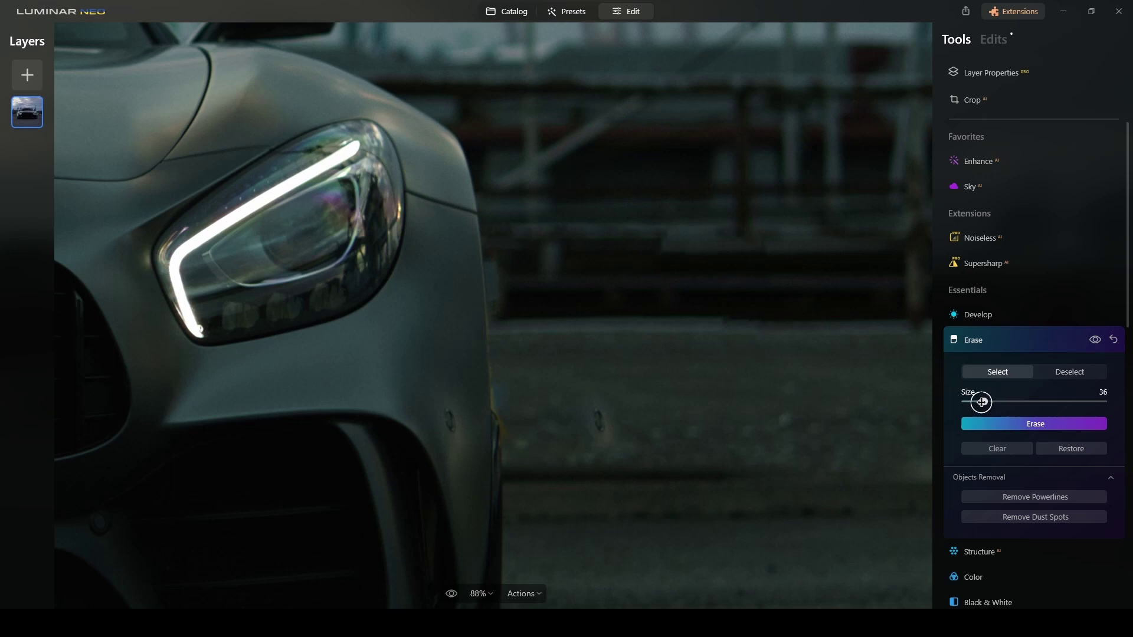
{"action": "left_click_drag", "start_coordinate": [599, 415], "coordinate": [602, 418]}
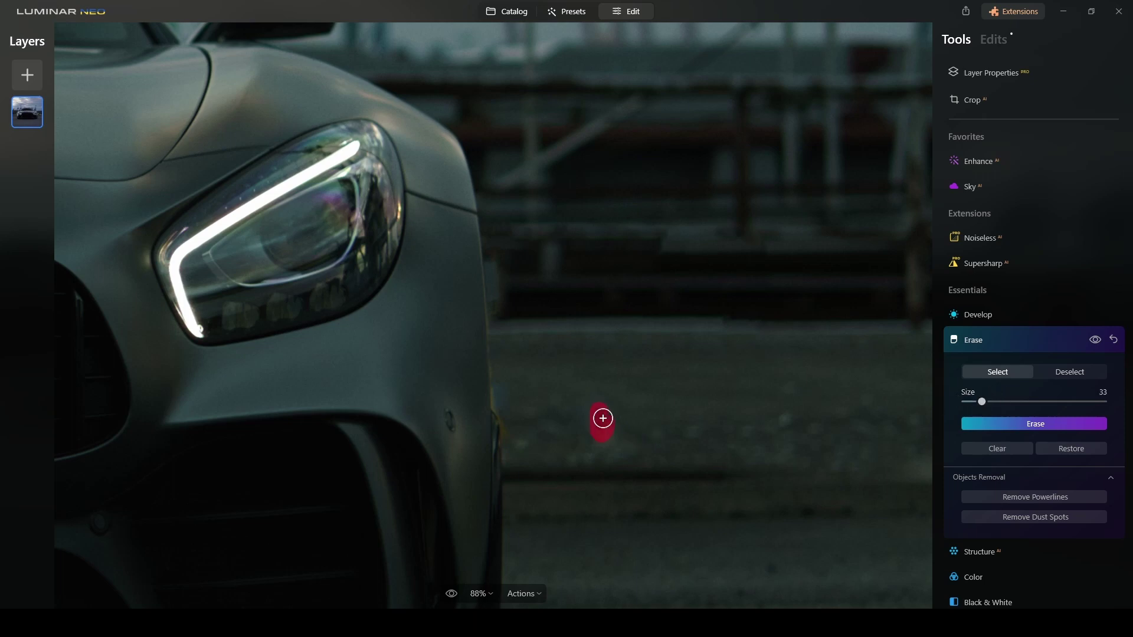
{"action": "left_click", "coordinate": [1023, 421]}
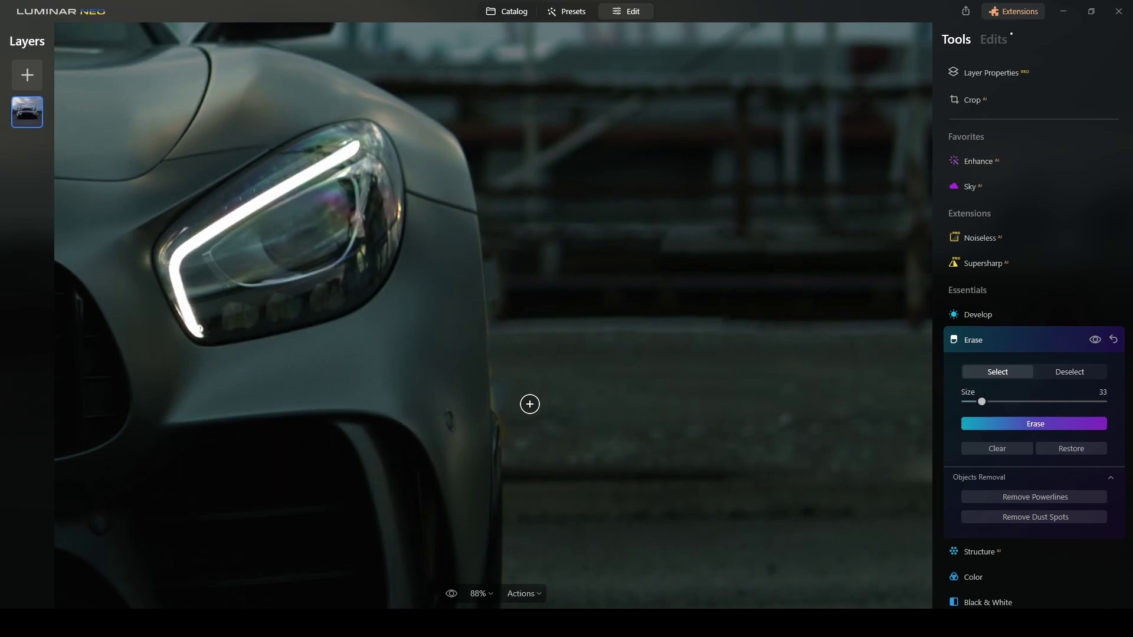
{"action": "scroll", "coordinate": [555, 407], "scroll_direction": "down", "scroll_amount": 4}
{"action": "scroll", "coordinate": [556, 407], "scroll_direction": "down", "scroll_amount": 3}
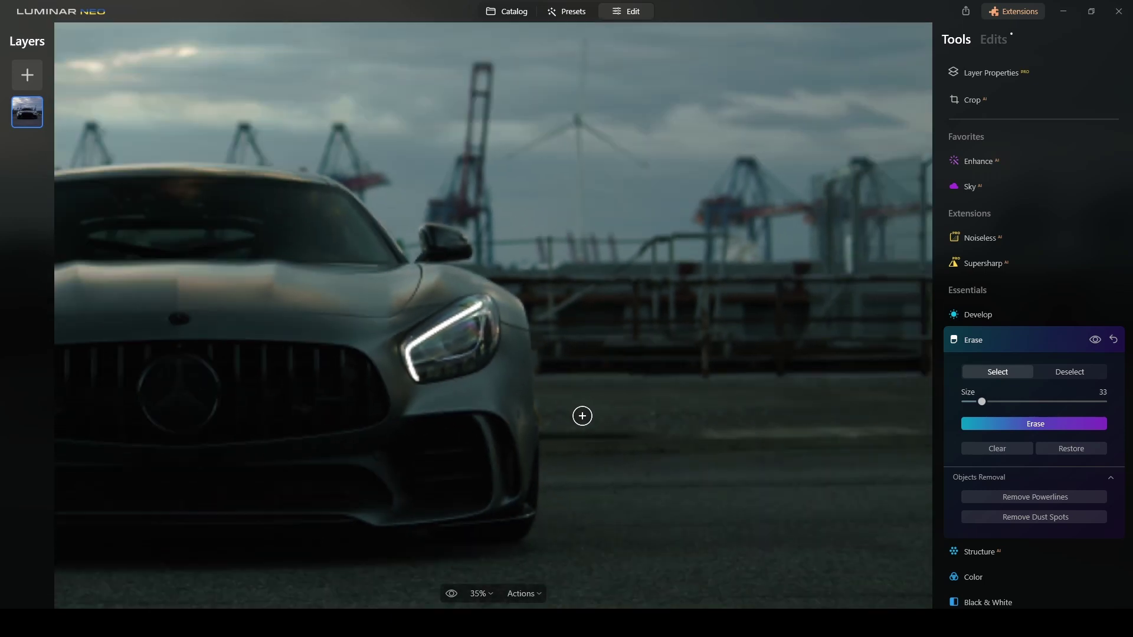
{"action": "scroll", "coordinate": [602, 424], "scroll_direction": "up", "scroll_amount": 7}
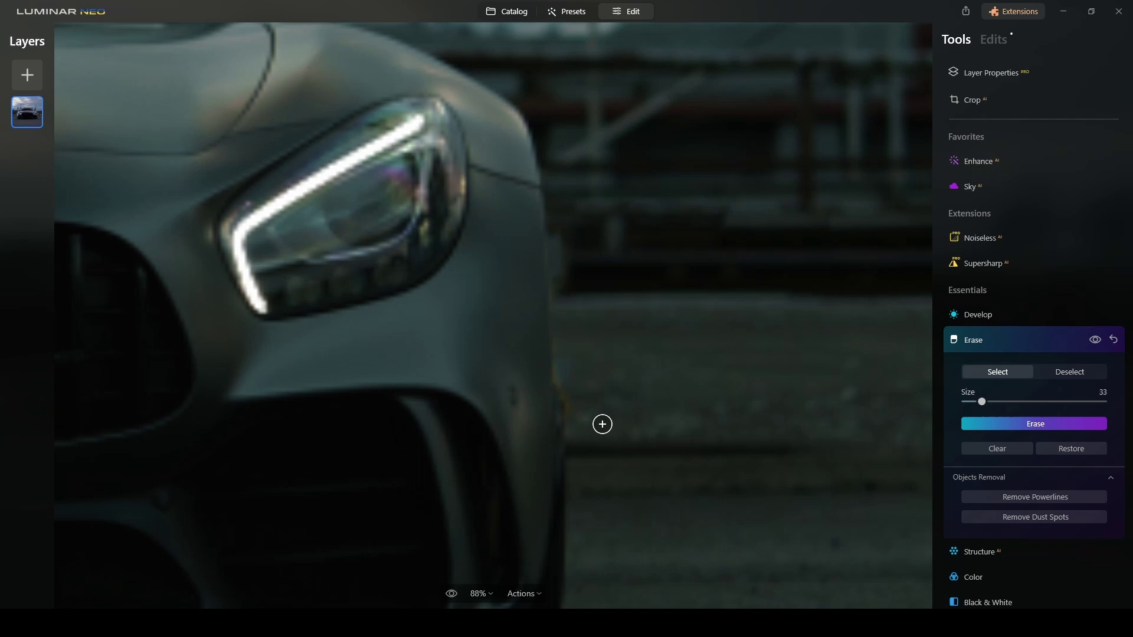
Open Clone, set a source beside the fender, and set the brush to size 33, softness 78.
{"action": "scroll", "coordinate": [1029, 413], "scroll_direction": "down", "scroll_amount": 10}
{"action": "left_click", "coordinate": [1026, 515]}
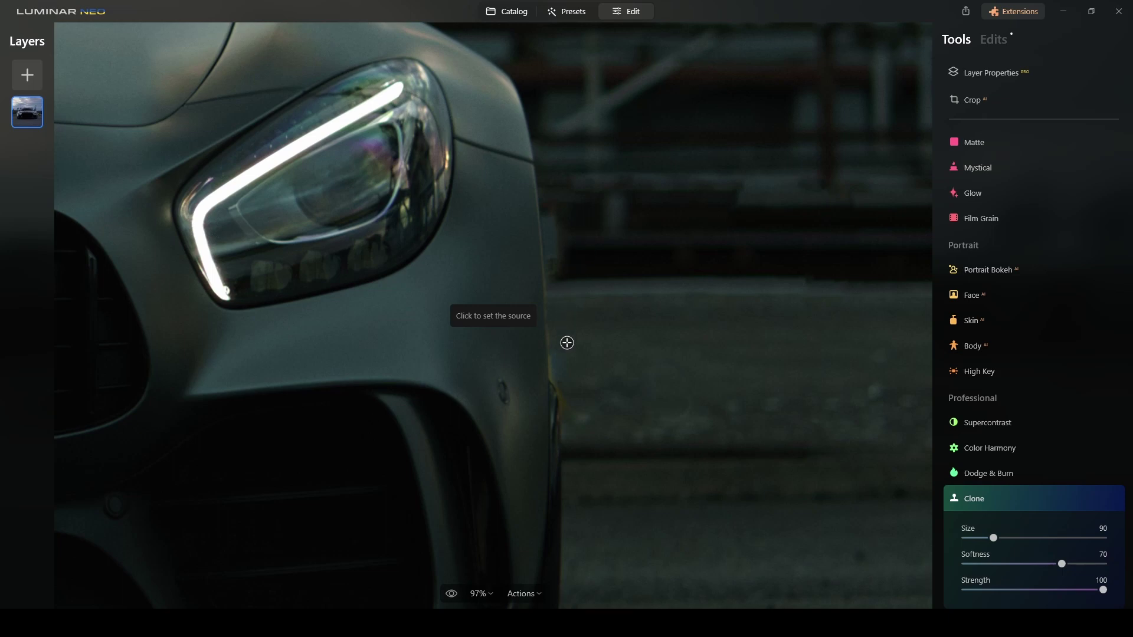
{"action": "left_click", "coordinate": [567, 308]}
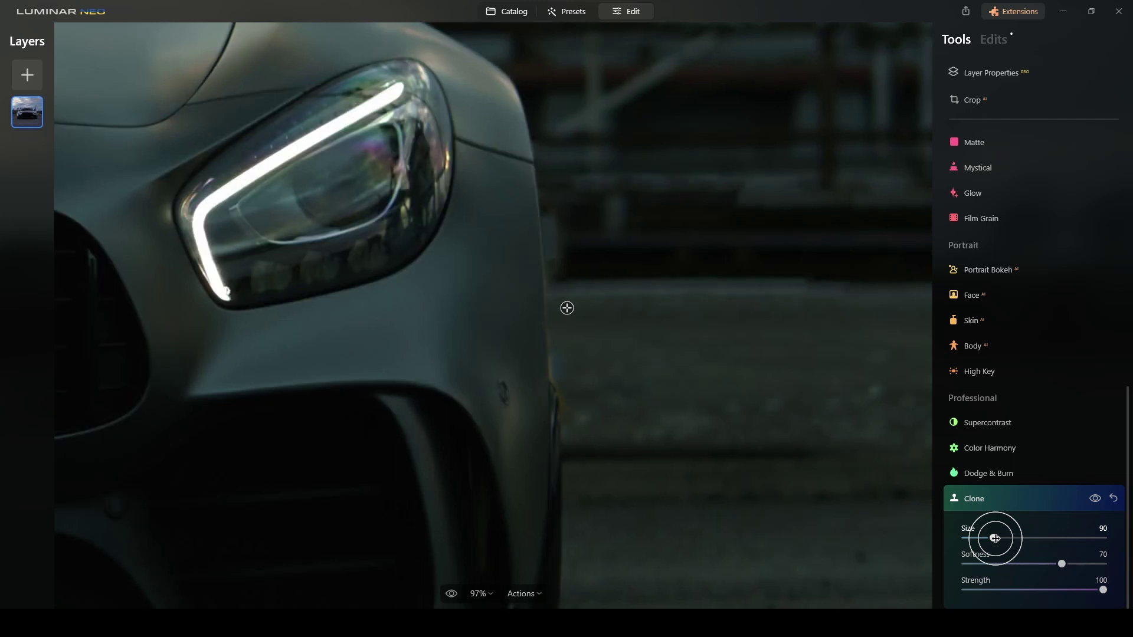
{"action": "left_click_drag", "start_coordinate": [996, 539], "coordinate": [973, 538]}
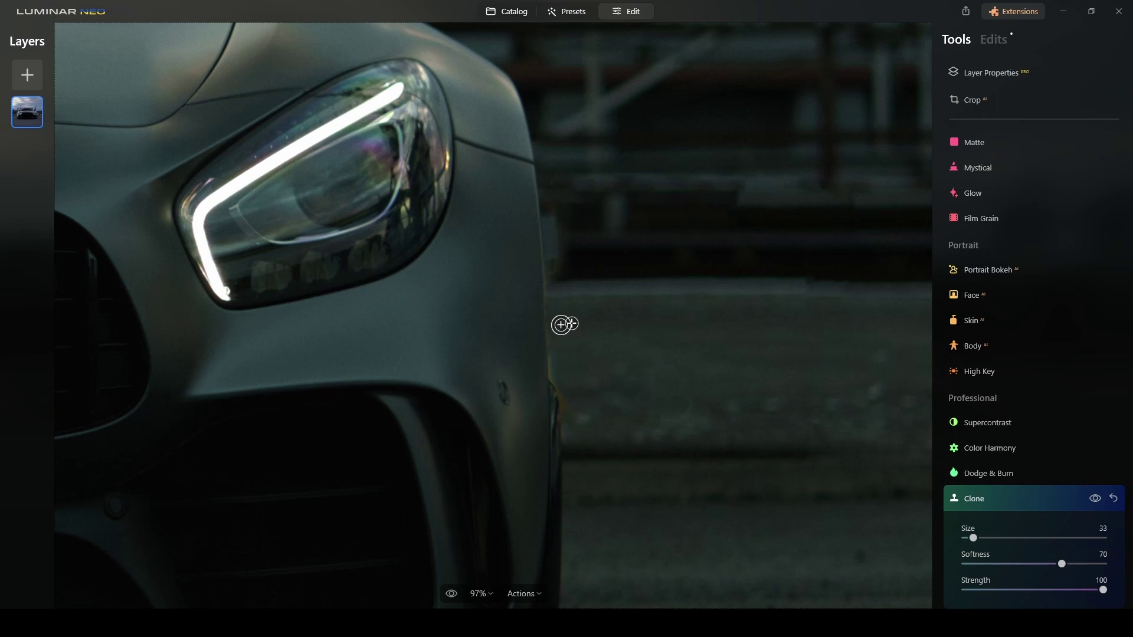
{"action": "scroll", "coordinate": [565, 325], "scroll_direction": "up", "scroll_amount": 2}
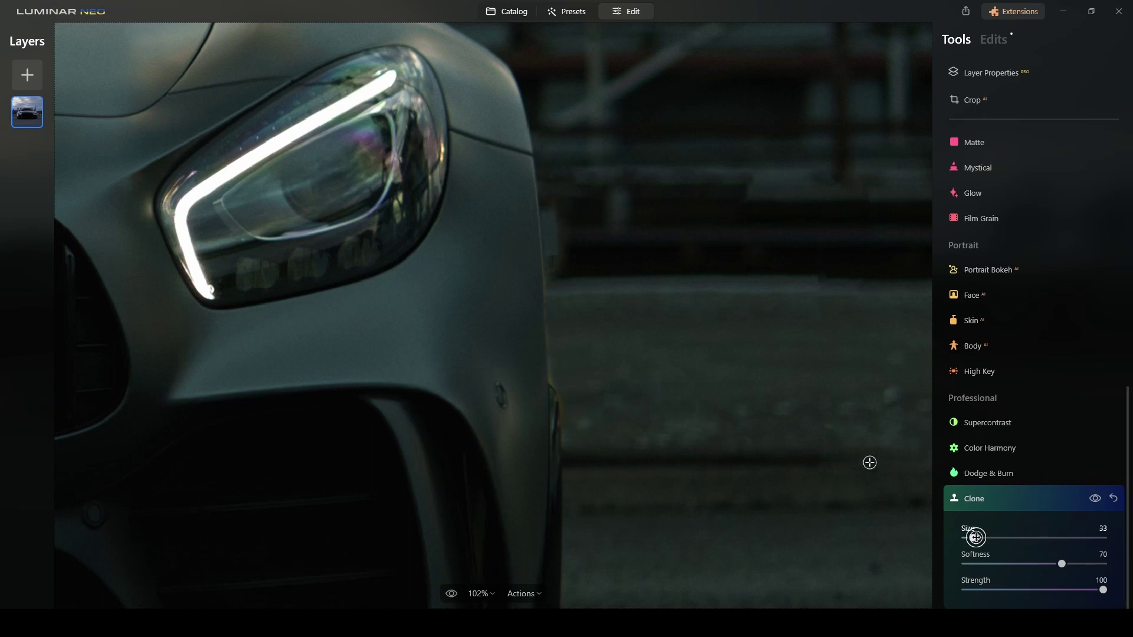
{"action": "left_click_drag", "start_coordinate": [1063, 565], "coordinate": [1075, 564]}
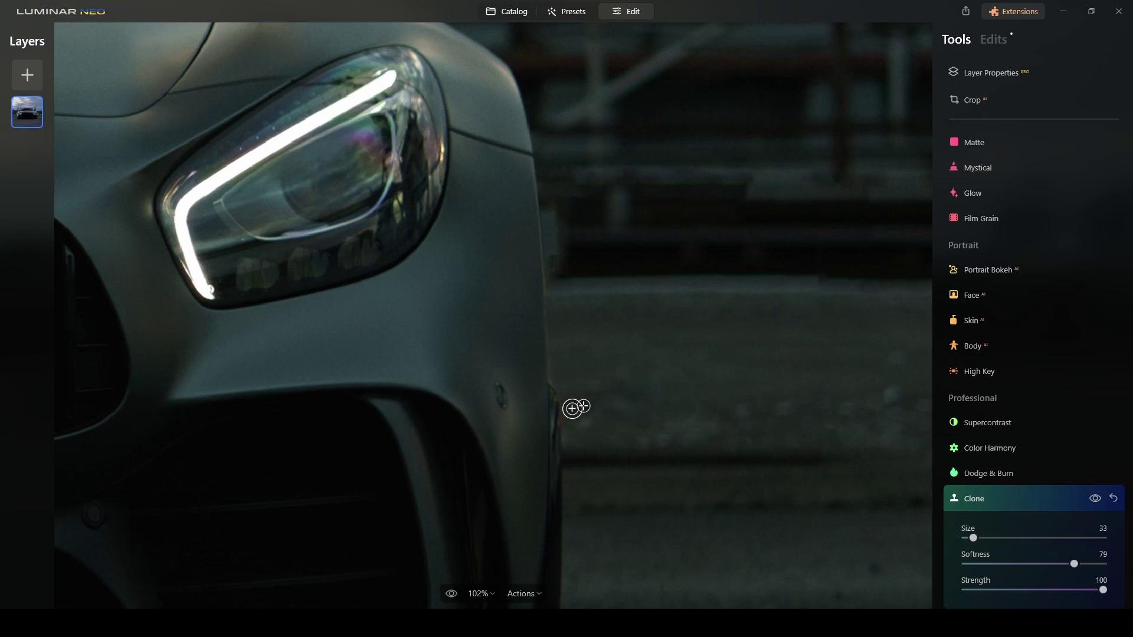
Clone background over the barrier remnants along the right fender edge from several nearby sources.
{"action": "scroll", "coordinate": [568, 330], "scroll_direction": "up", "scroll_amount": 3}
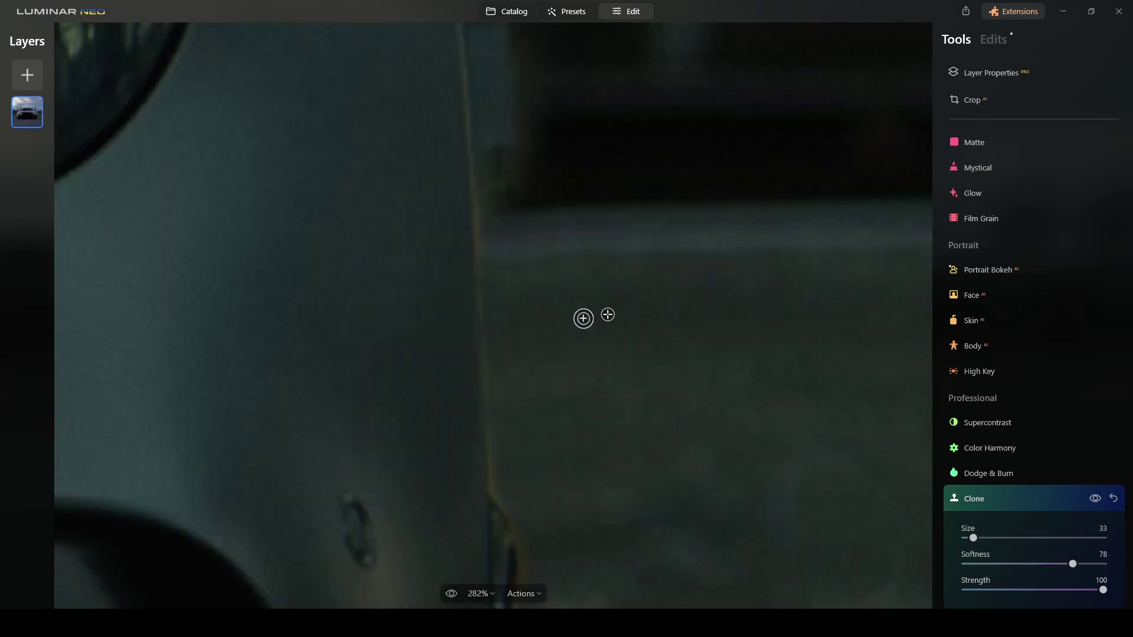
{"action": "scroll", "coordinate": [564, 386], "scroll_direction": "down", "scroll_amount": 6}
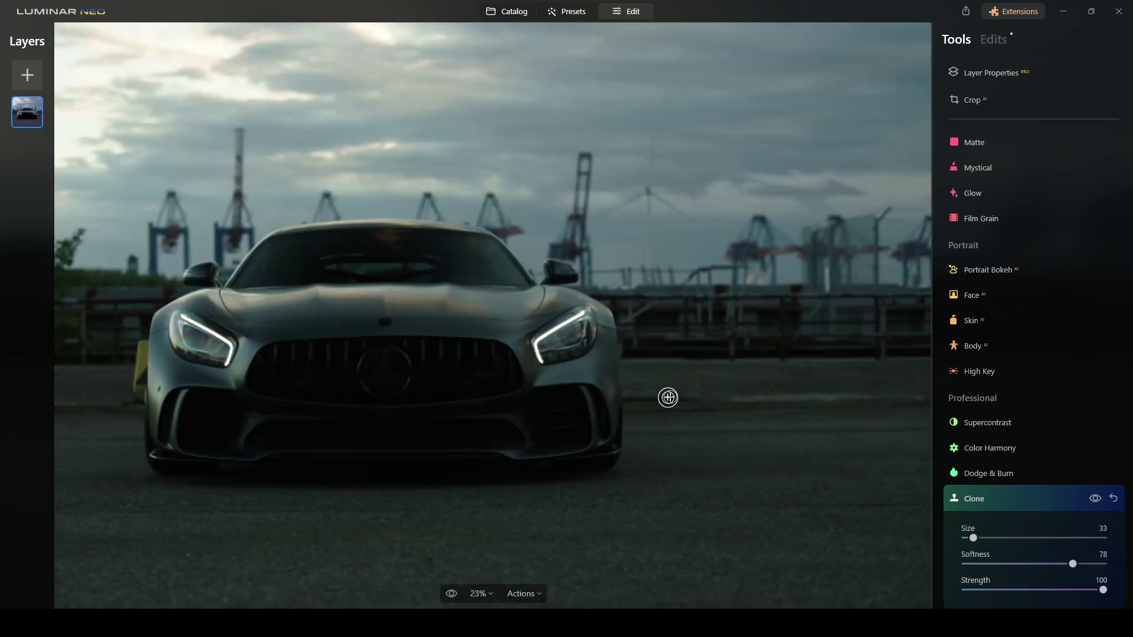
{"action": "scroll", "coordinate": [672, 398], "scroll_direction": "up", "scroll_amount": 4}
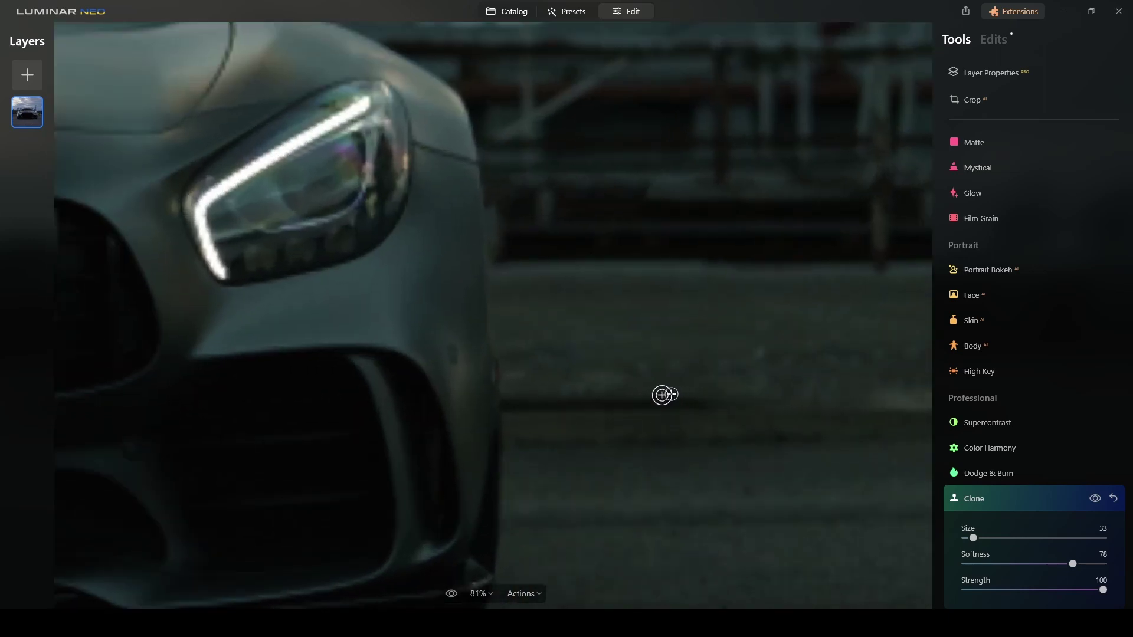
{"action": "scroll", "coordinate": [505, 279], "scroll_direction": "up", "scroll_amount": 1}
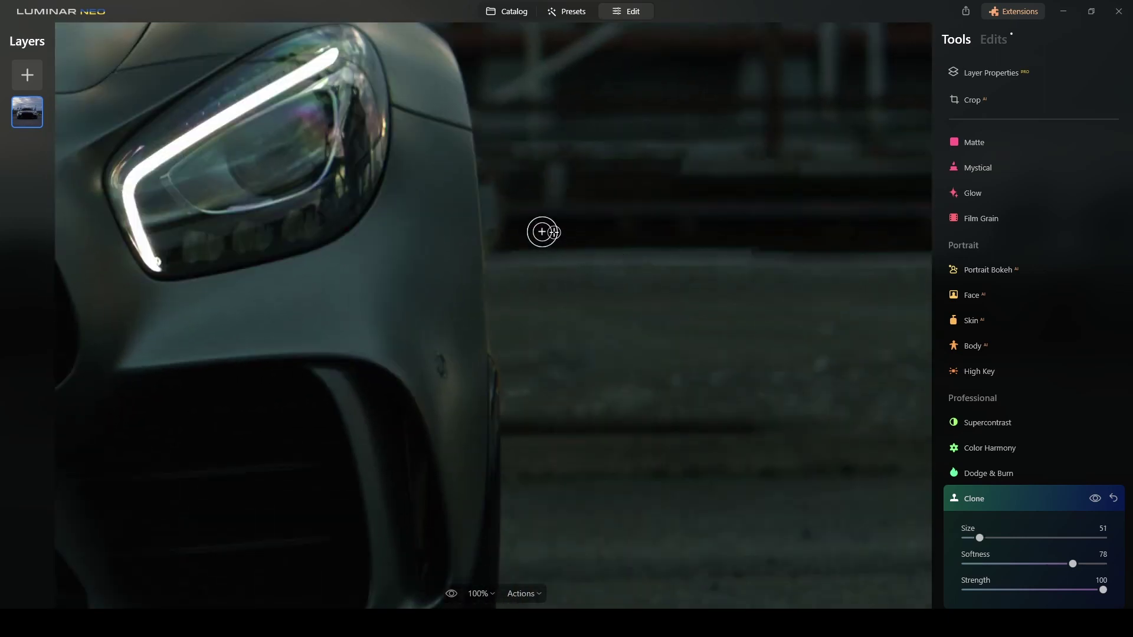
{"action": "left_click", "coordinate": [528, 207]}
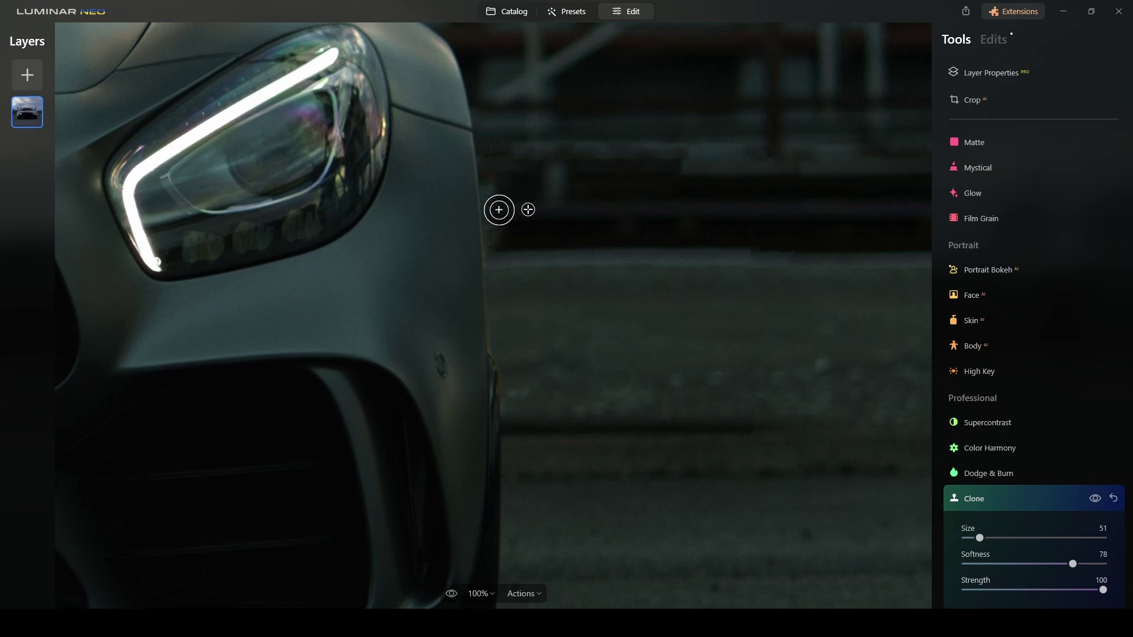
{"action": "left_click", "coordinate": [510, 186]}
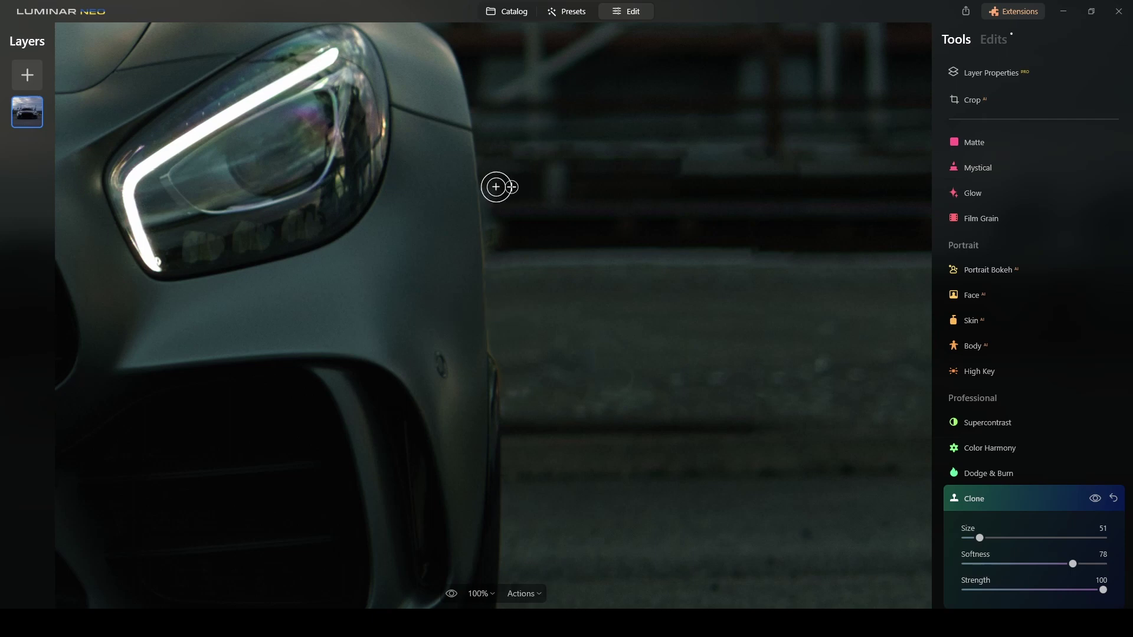
{"action": "left_click", "coordinate": [522, 203]}
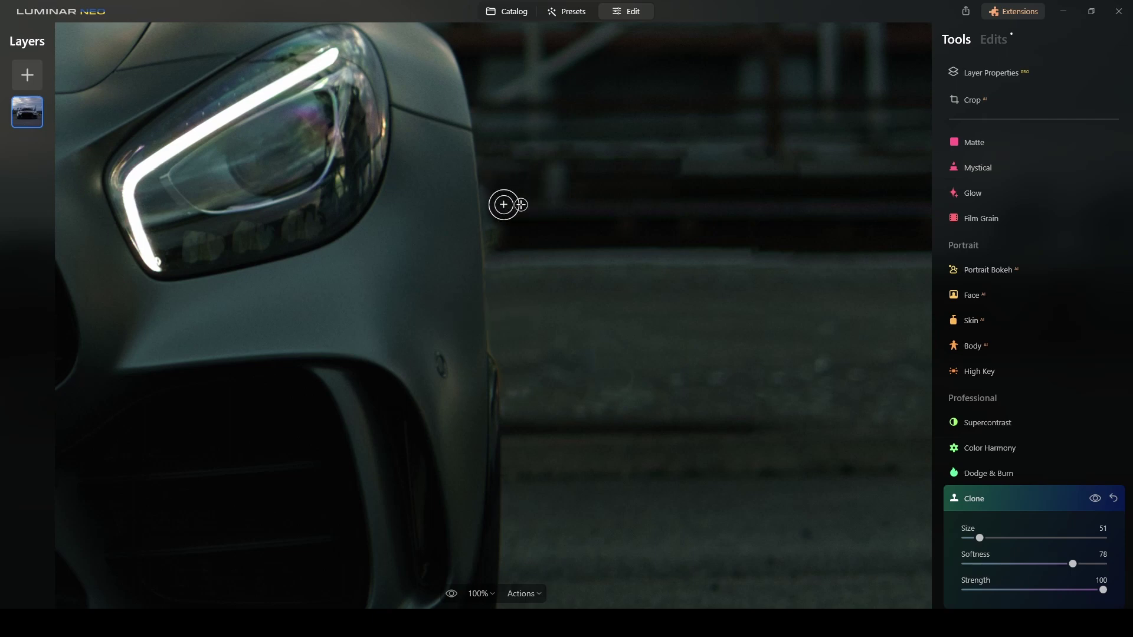
{"action": "left_click", "coordinate": [524, 233]}
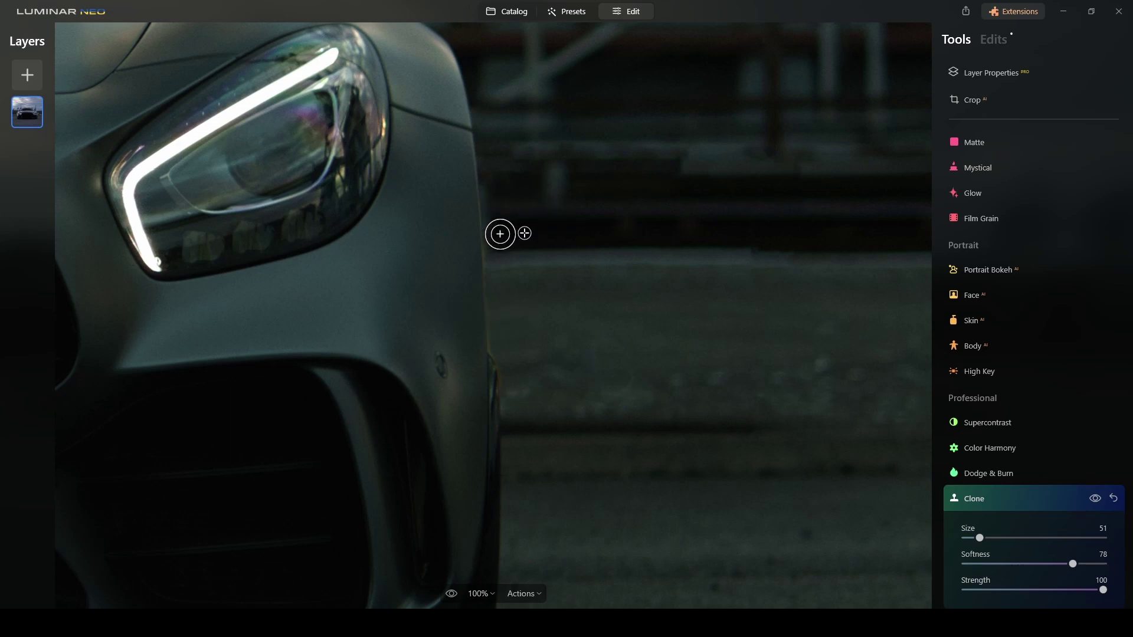
{"action": "key", "text": "alt"}
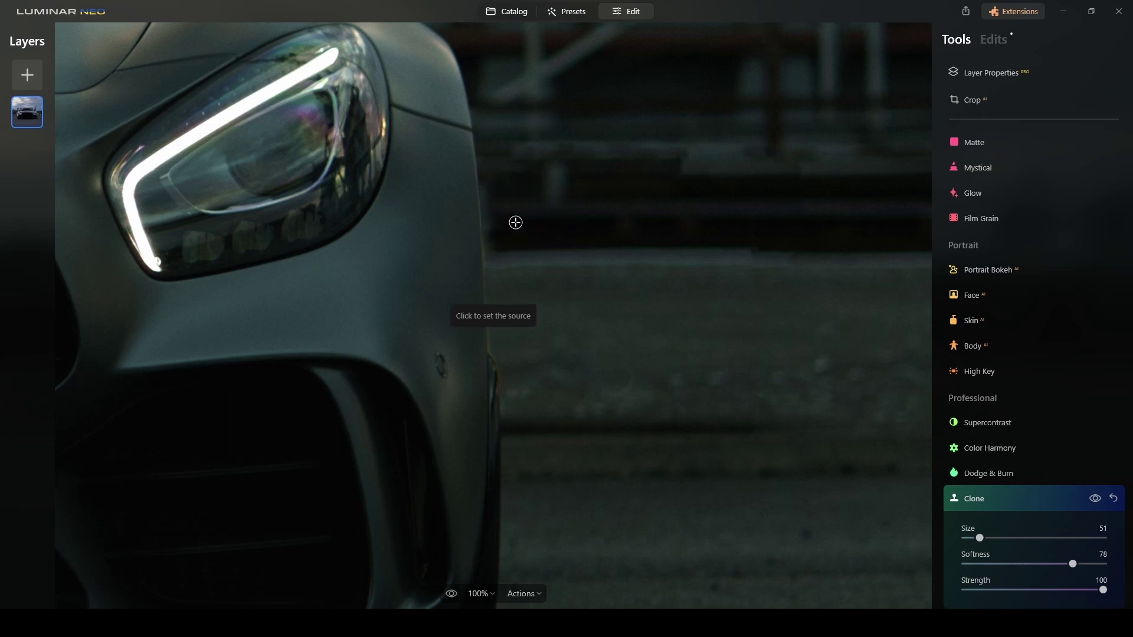
{"action": "left_click", "coordinate": [516, 223]}
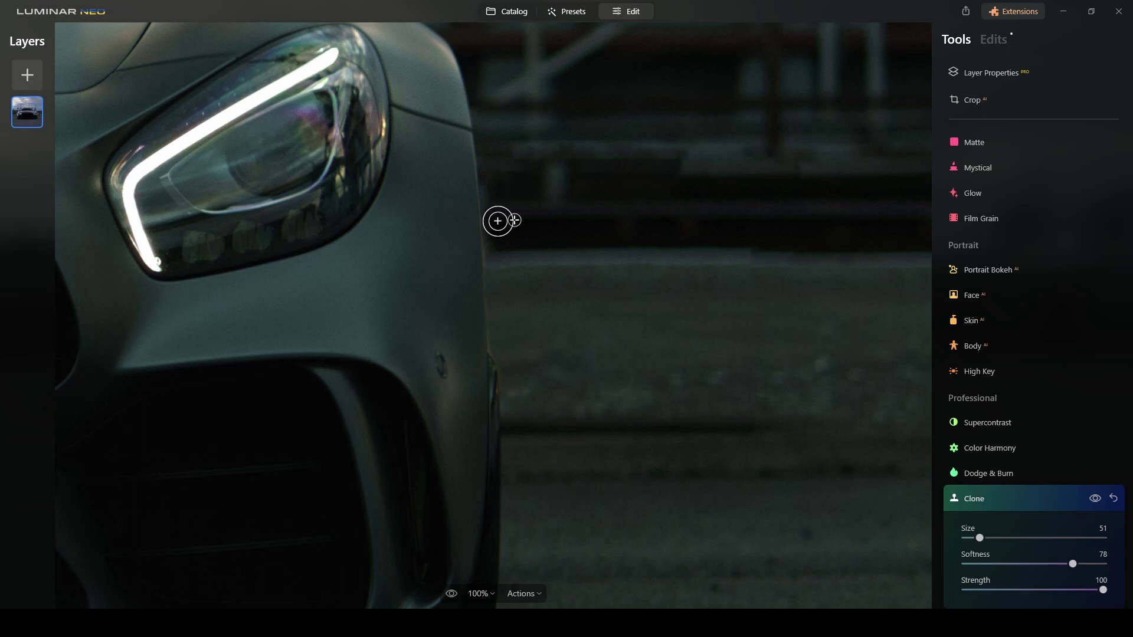
{"action": "key", "text": "alt"}
{"action": "left_click", "coordinate": [514, 200]}
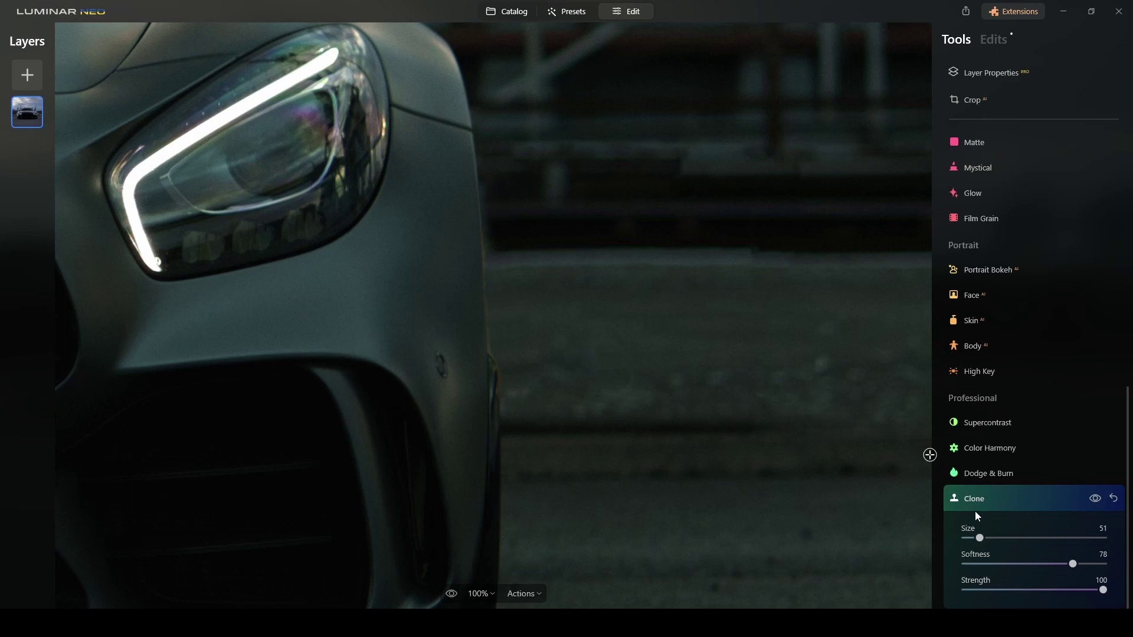
Set the clone brush to 35 and keep cloning dark background over the fender-edge remnants.
{"action": "left_click_drag", "start_coordinate": [980, 537], "coordinate": [974, 538]}
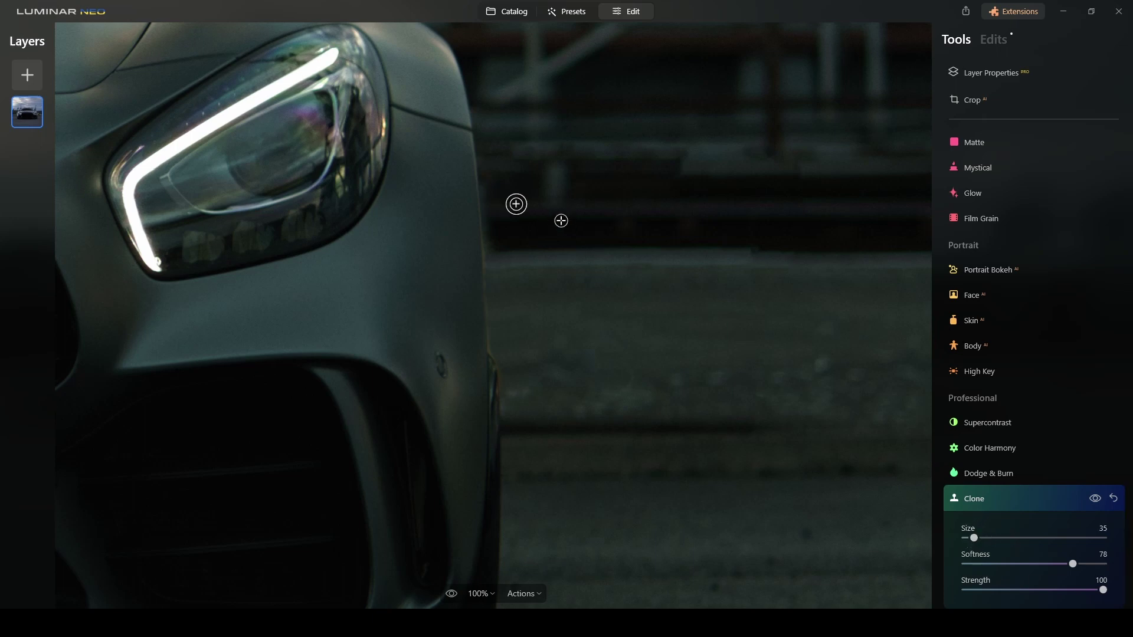
{"action": "key", "text": "alt"}
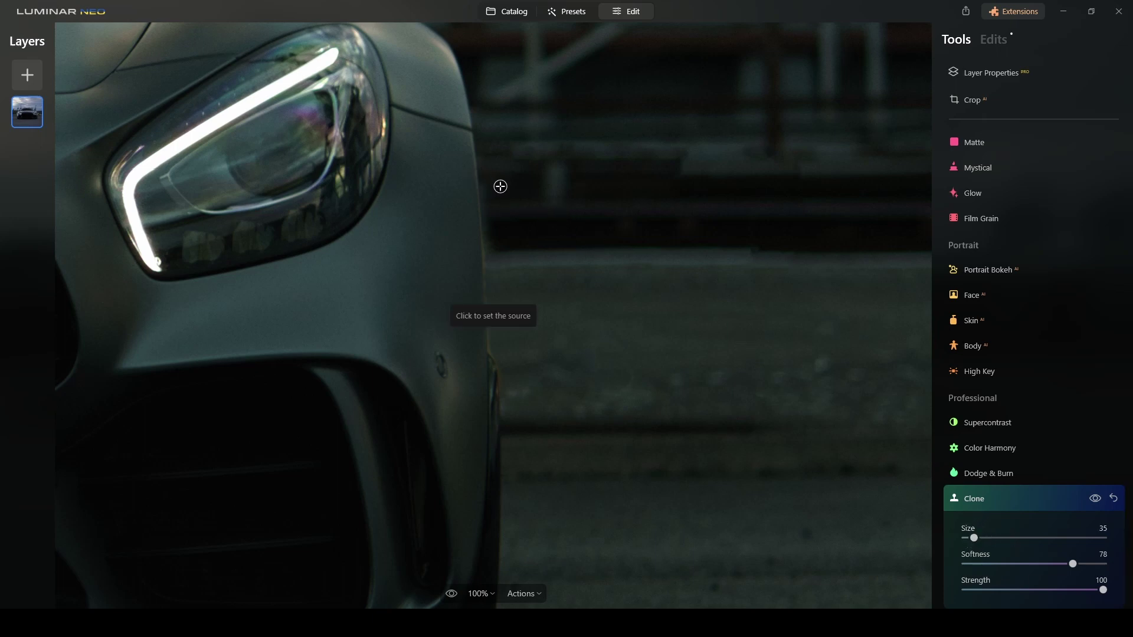
{"action": "left_click", "coordinate": [501, 186]}
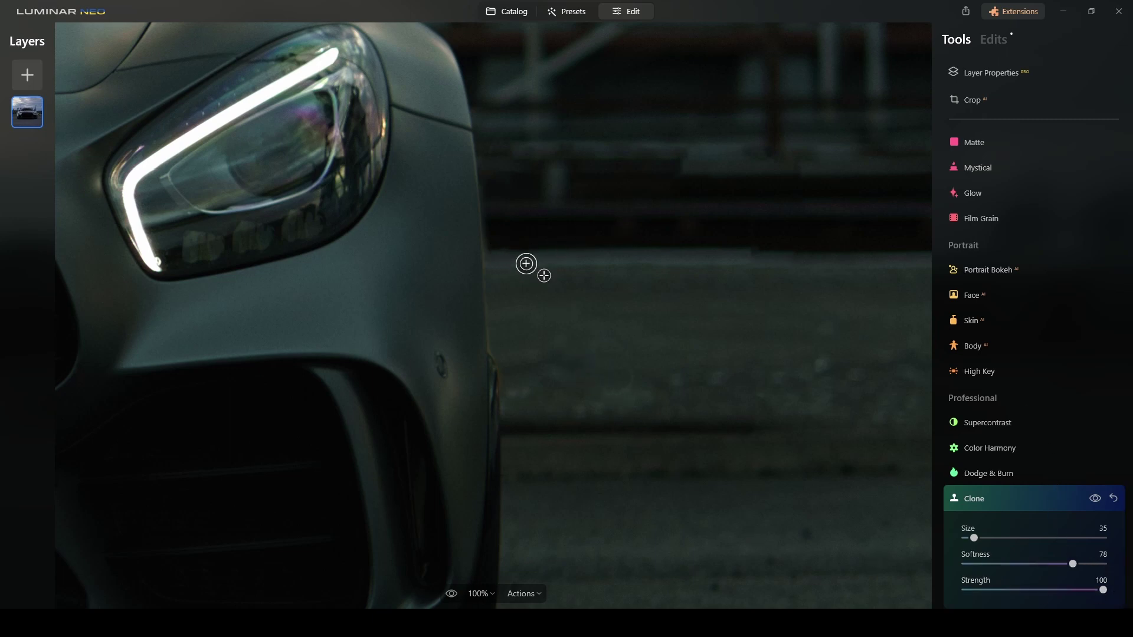
{"action": "left_click", "coordinate": [502, 242]}
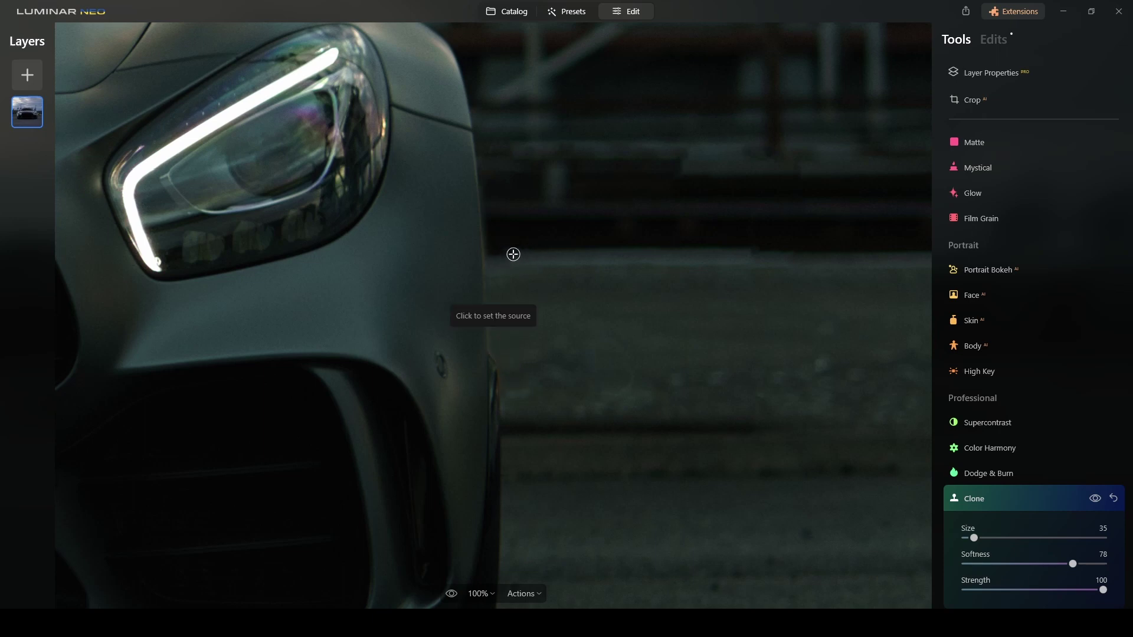
{"action": "left_click", "coordinate": [519, 253]}
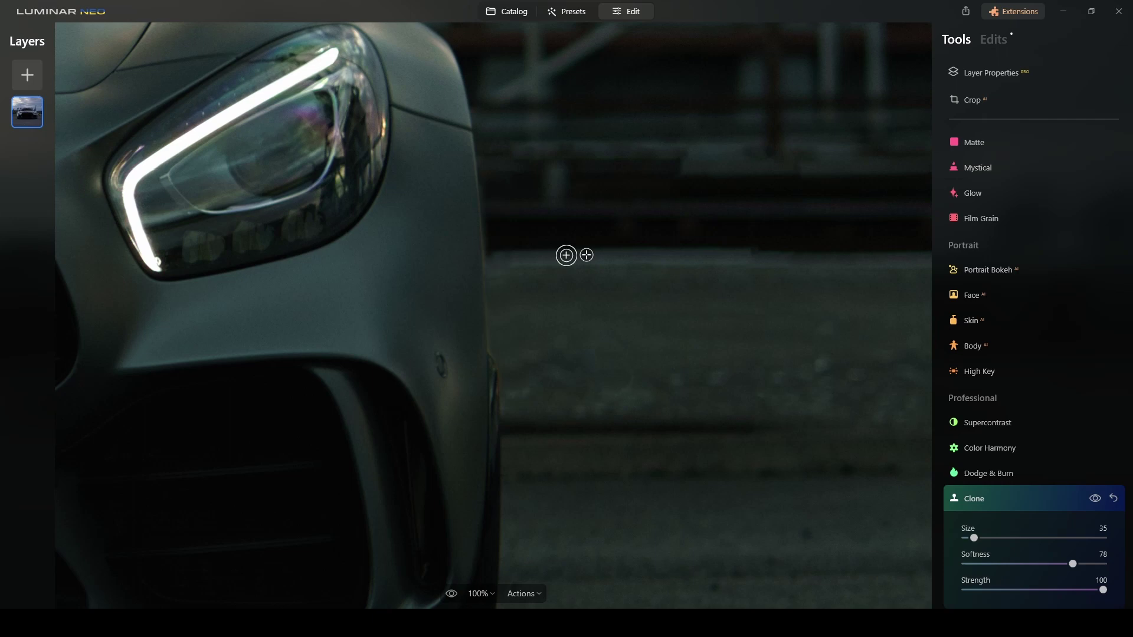
Fit the whole photo in view and collapse the Clone settings.
{"action": "key", "text": "ctrl+0"}
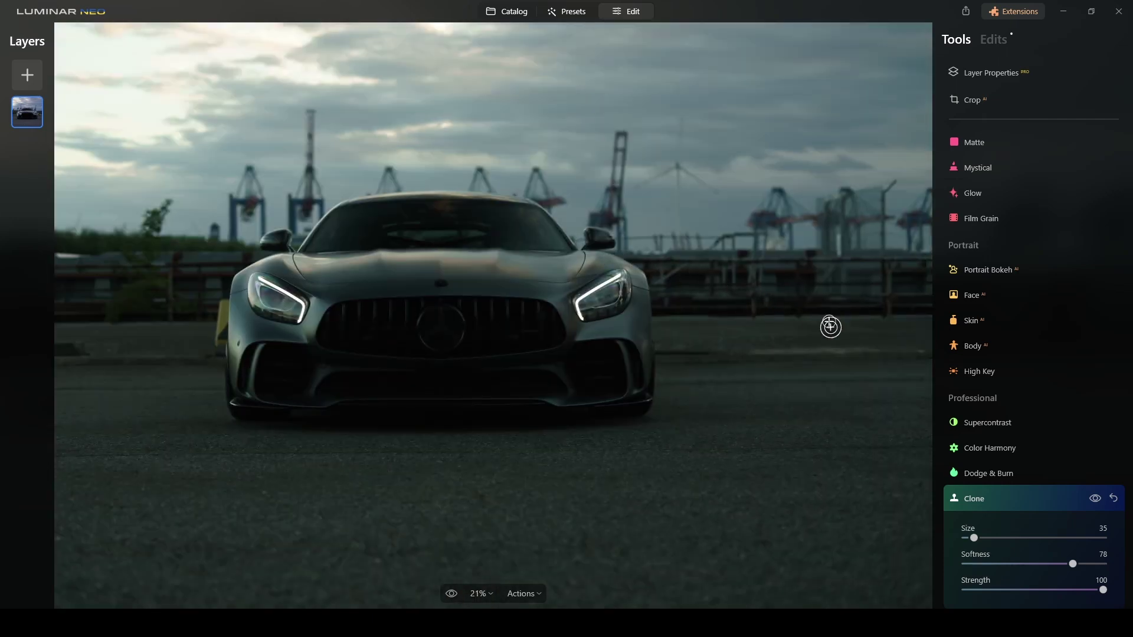
{"action": "scroll", "coordinate": [164, 297], "scroll_direction": "up", "scroll_amount": 3}
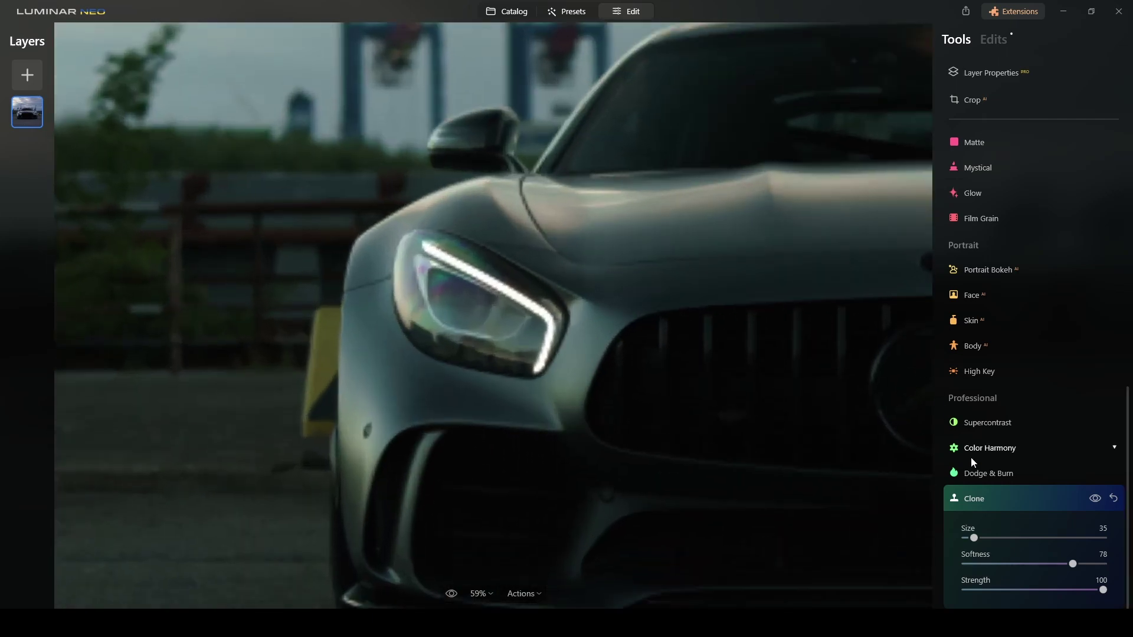
{"action": "left_click", "coordinate": [1029, 501]}
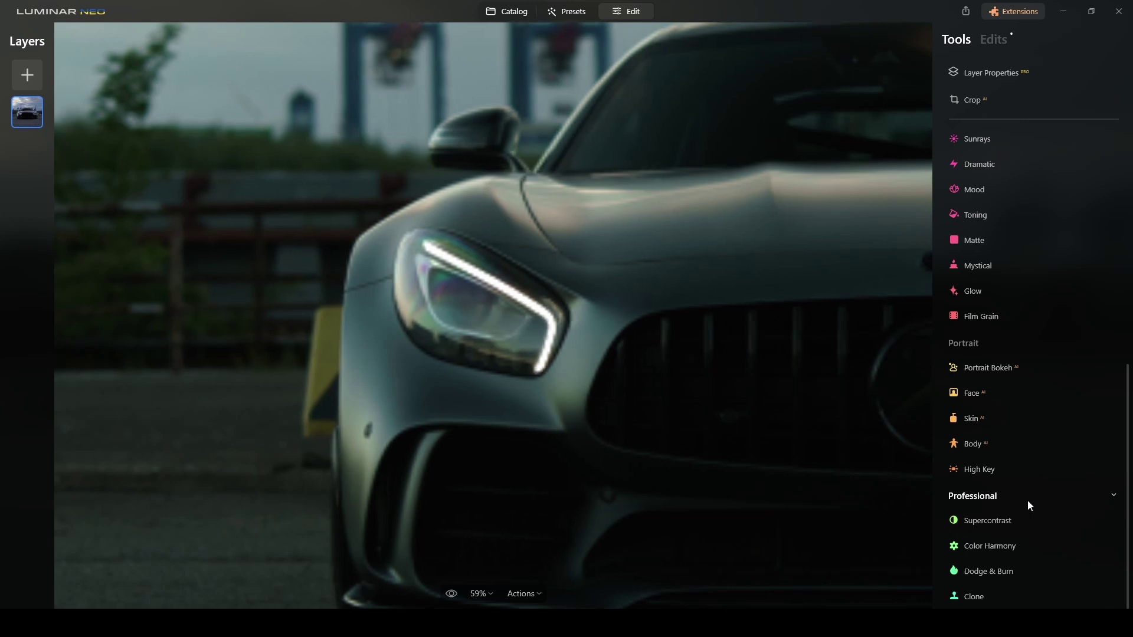
{"action": "scroll", "coordinate": [1081, 324], "scroll_direction": "up", "scroll_amount": 8}
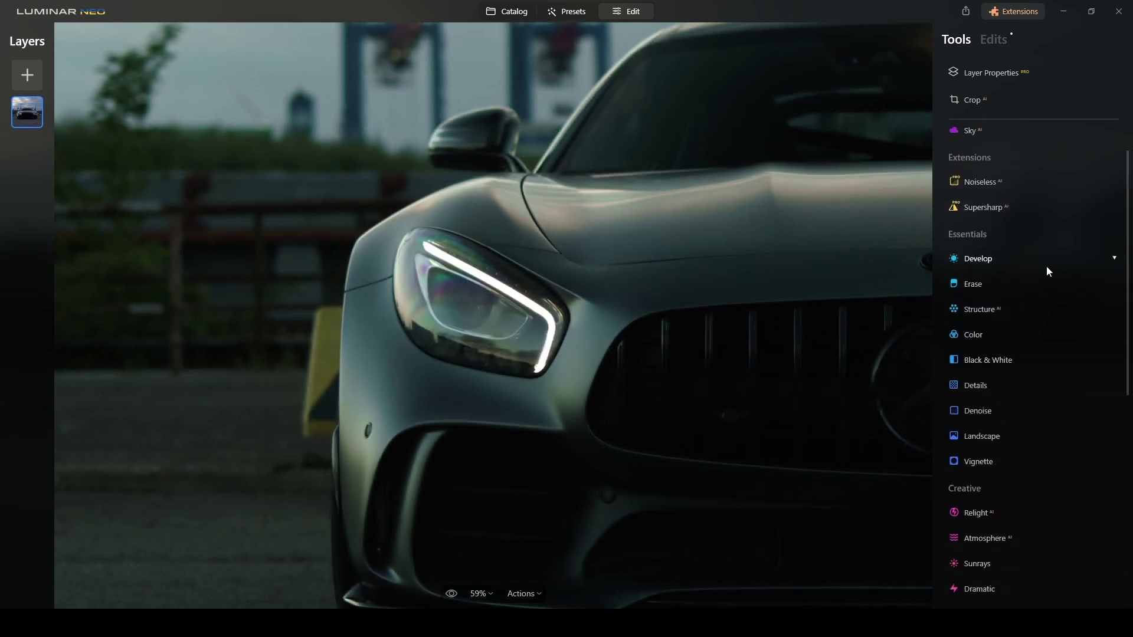
{"action": "scroll", "coordinate": [976, 213], "scroll_direction": "down", "scroll_amount": 2}
Erase the yellow post beside the left front fender with a size-33 brush.
{"action": "left_click", "coordinate": [974, 200]}
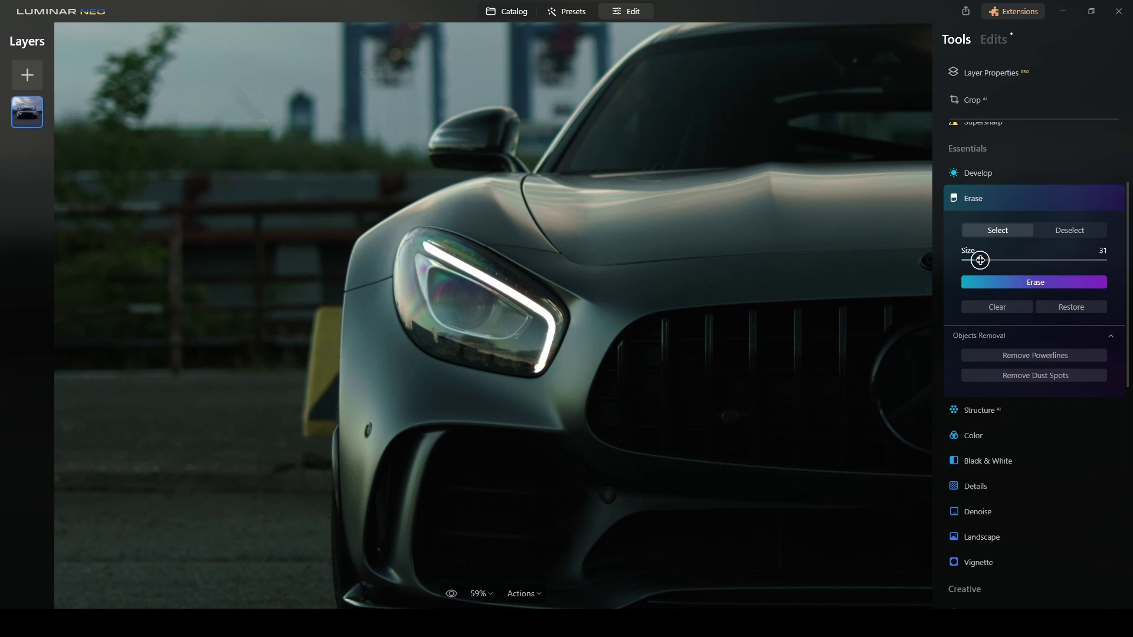
{"action": "scroll", "coordinate": [315, 315], "scroll_direction": "up", "scroll_amount": 1}
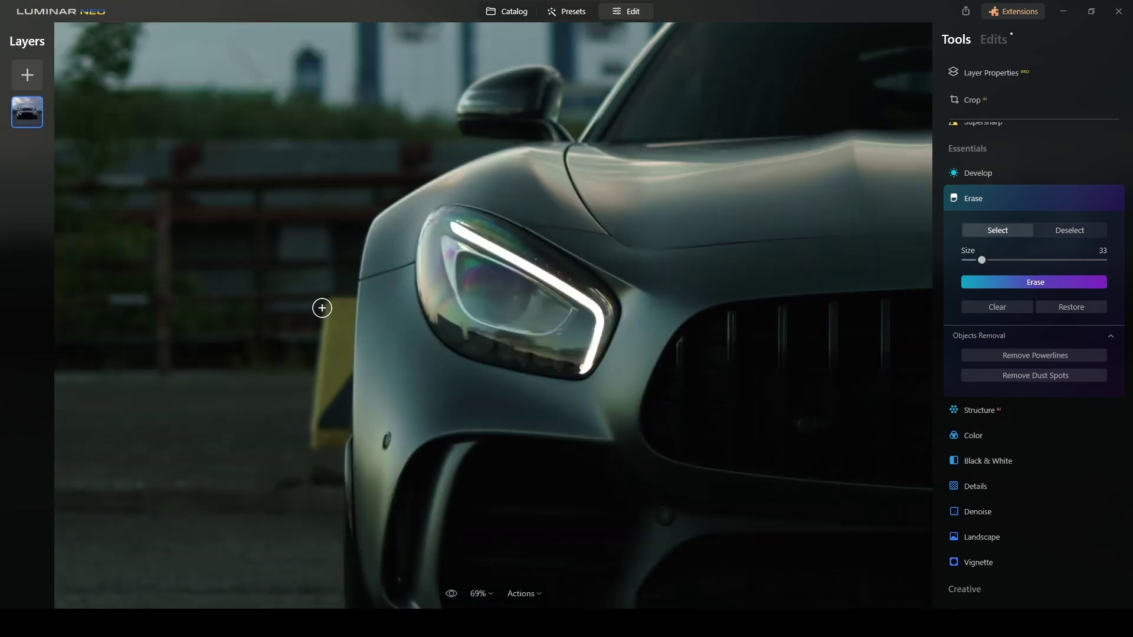
{"action": "mouse_move", "coordinate": [325, 301]}
{"action": "left_mouse_down"}
{"action": "mouse_move", "coordinate": [314, 444]}
{"action": "mouse_move", "coordinate": [327, 443]}
{"action": "mouse_move", "coordinate": [334, 412]}
{"action": "mouse_move", "coordinate": [341, 298]}
{"action": "mouse_move", "coordinate": [326, 331]}
{"action": "mouse_move", "coordinate": [319, 435]}
{"action": "mouse_move", "coordinate": [335, 426]}
{"action": "mouse_move", "coordinate": [329, 326]}
{"action": "mouse_move", "coordinate": [336, 352]}
{"action": "mouse_move", "coordinate": [338, 336]}
{"action": "left_mouse_up"}
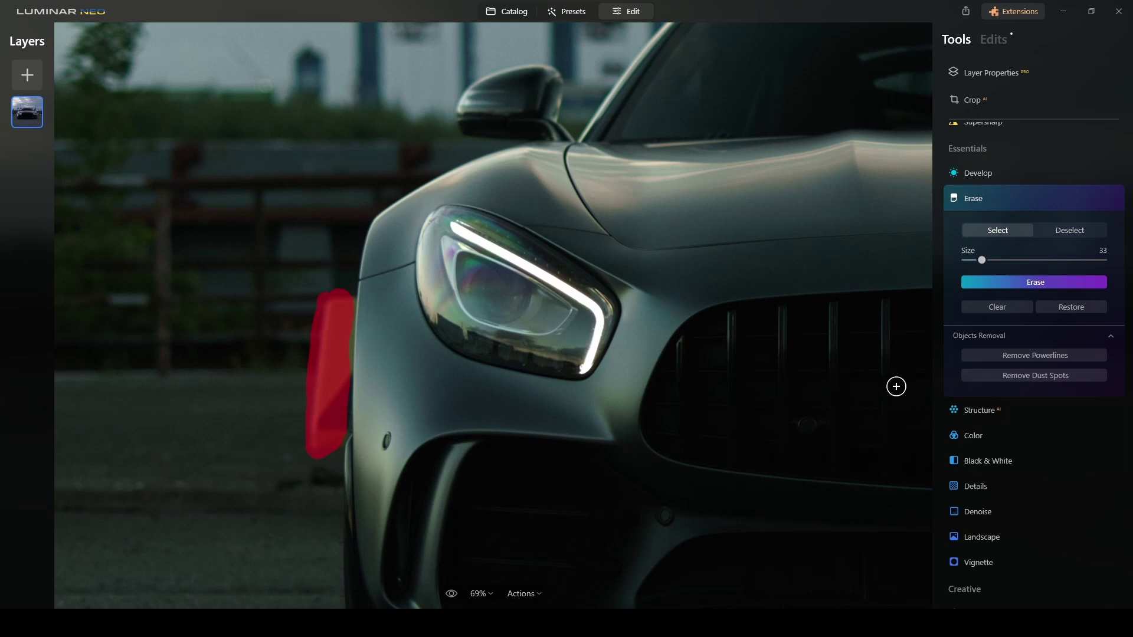
{"action": "left_click", "coordinate": [1043, 287]}
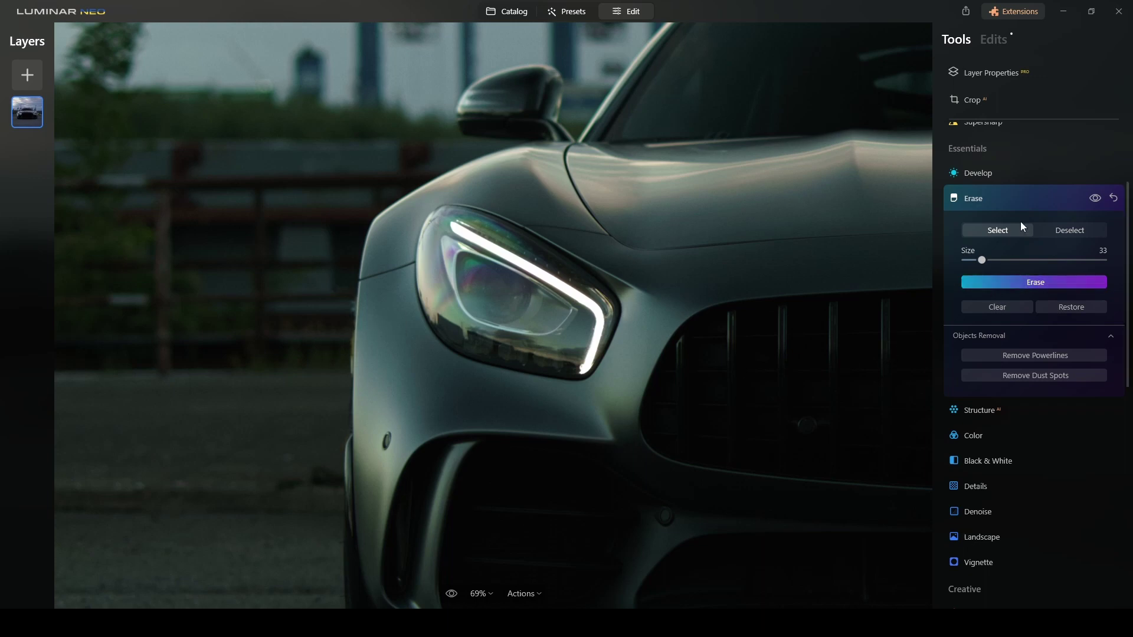
Collapse Erase, then clone nearby ground over the leftover traces along the left fender edge.
{"action": "left_click", "coordinate": [1037, 199]}
{"action": "scroll", "coordinate": [1030, 324], "scroll_direction": "down", "scroll_amount": 8}
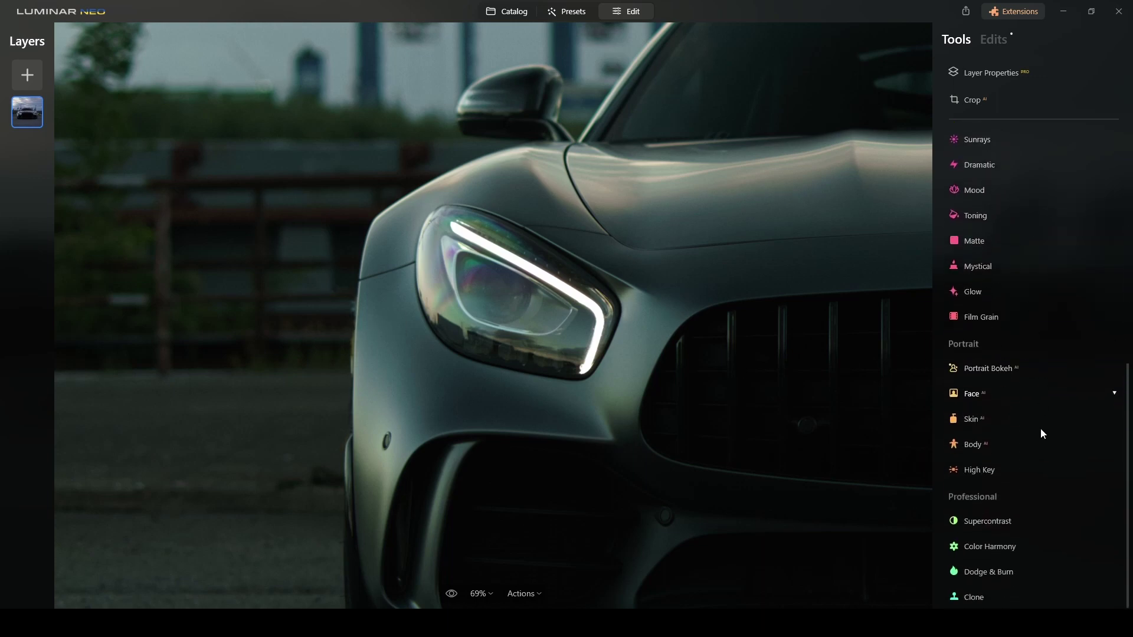
{"action": "left_click", "coordinate": [974, 596]}
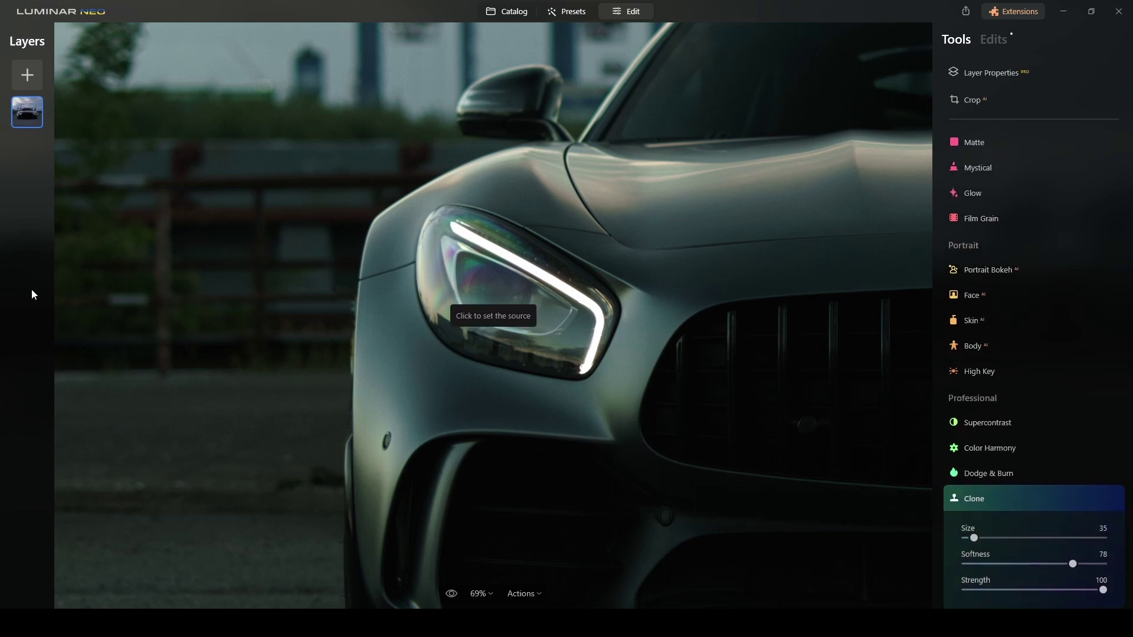
{"action": "scroll", "coordinate": [307, 324], "scroll_direction": "up", "scroll_amount": 2}
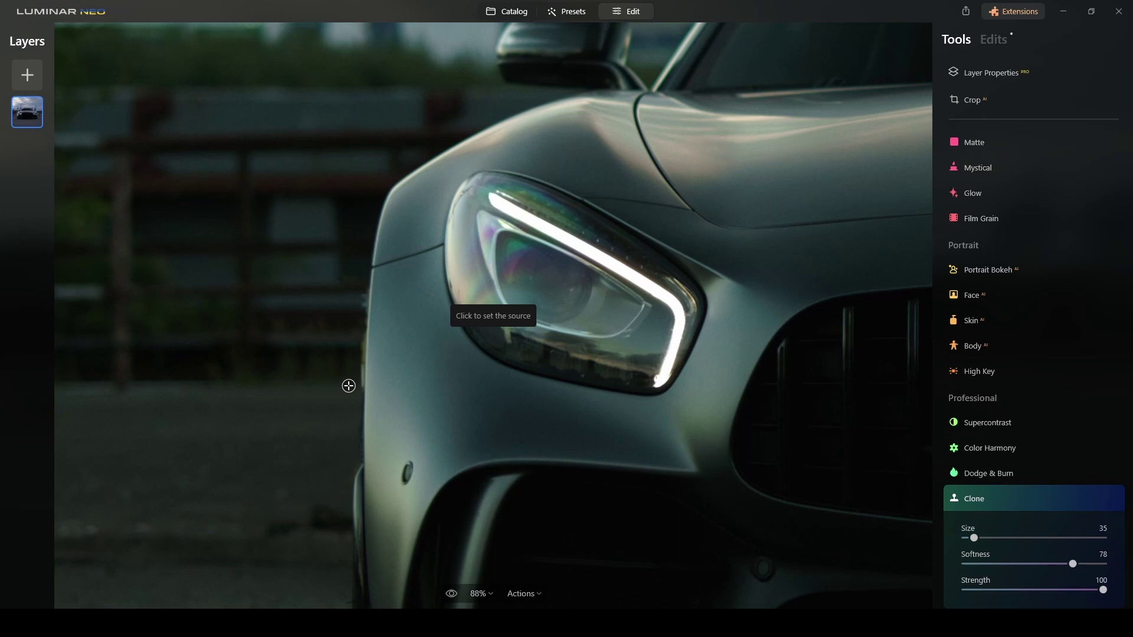
{"action": "left_click", "coordinate": [342, 386]}
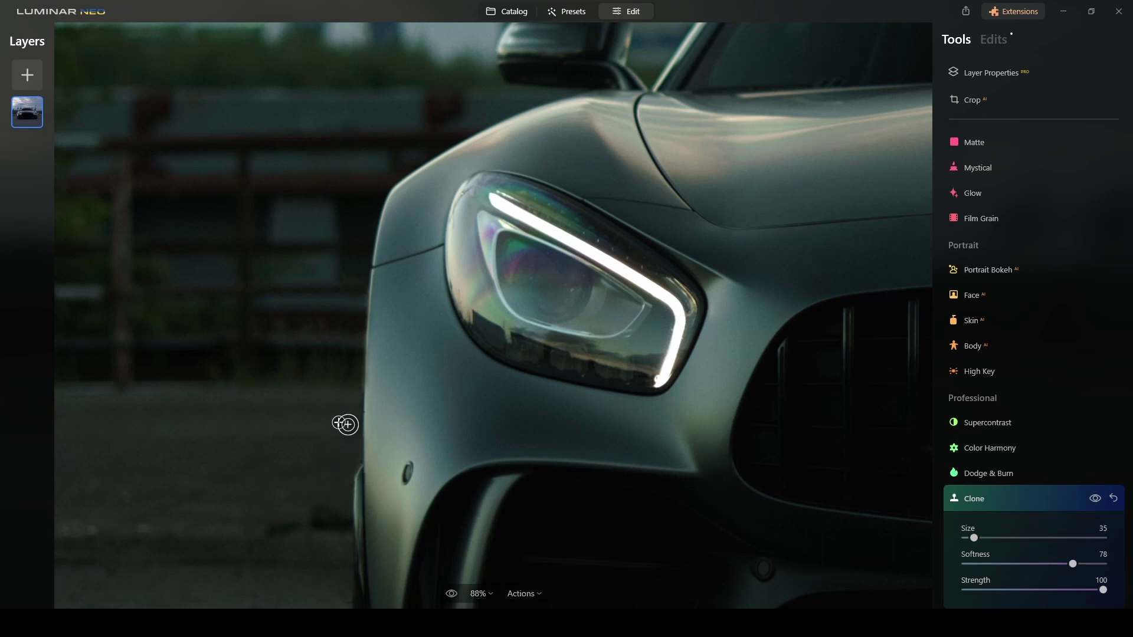
{"action": "scroll", "coordinate": [442, 406], "scroll_direction": "down", "scroll_amount": 3}
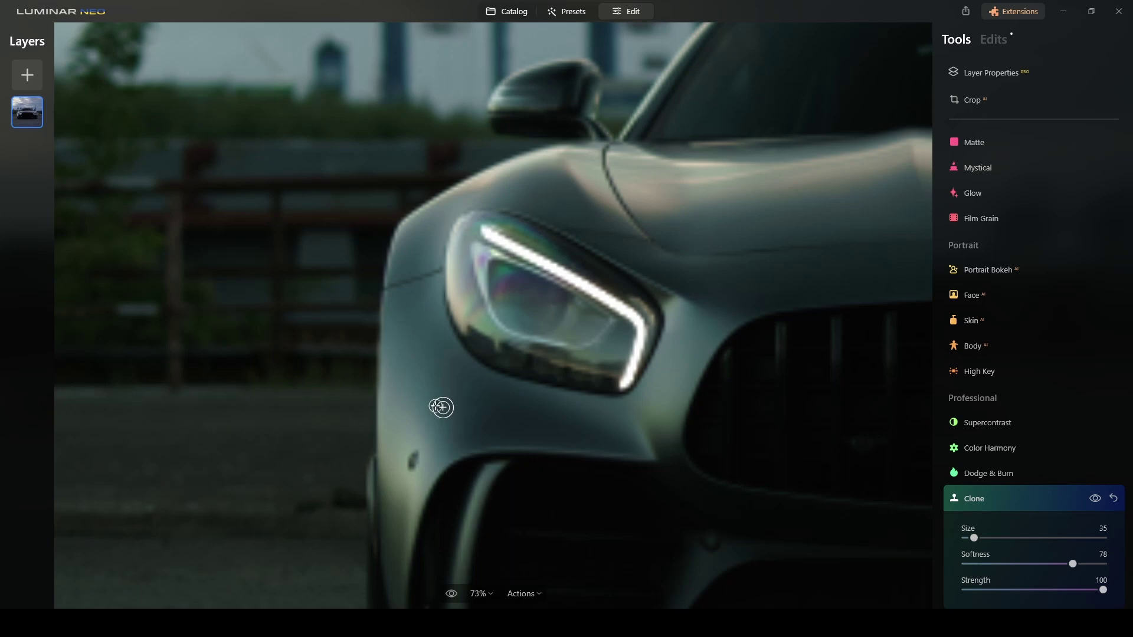
Close the clone settings and zoom in with the car's front centred in the view.
{"action": "scroll", "coordinate": [441, 409], "scroll_direction": "down", "scroll_amount": 4}
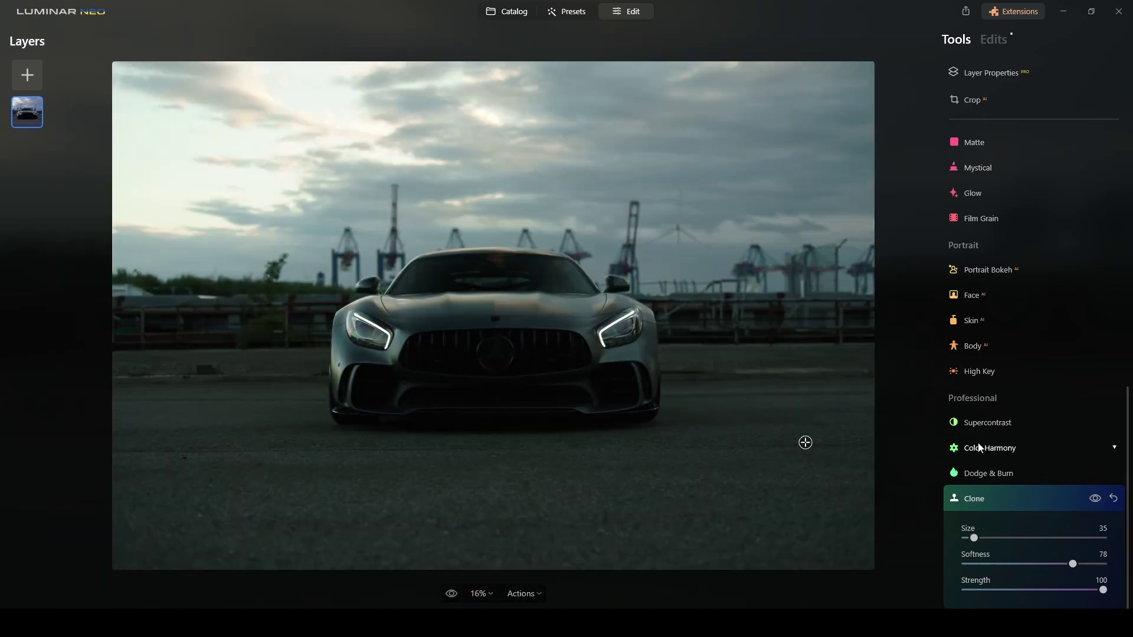
{"action": "left_click", "coordinate": [1058, 494]}
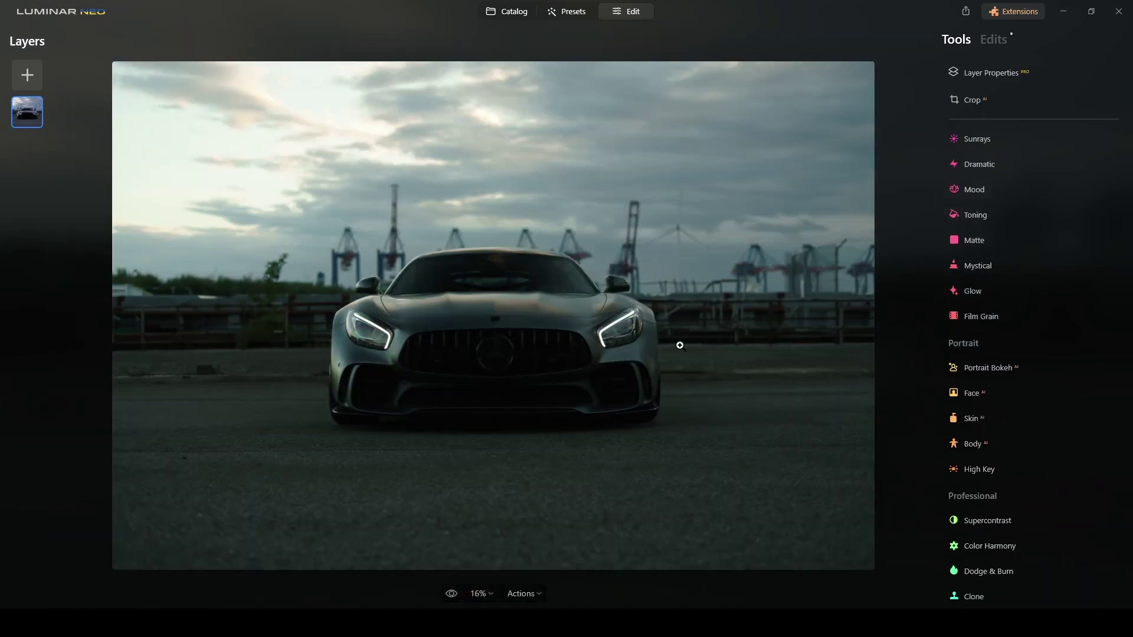
{"action": "scroll", "coordinate": [680, 345], "scroll_direction": "up", "scroll_amount": 3}
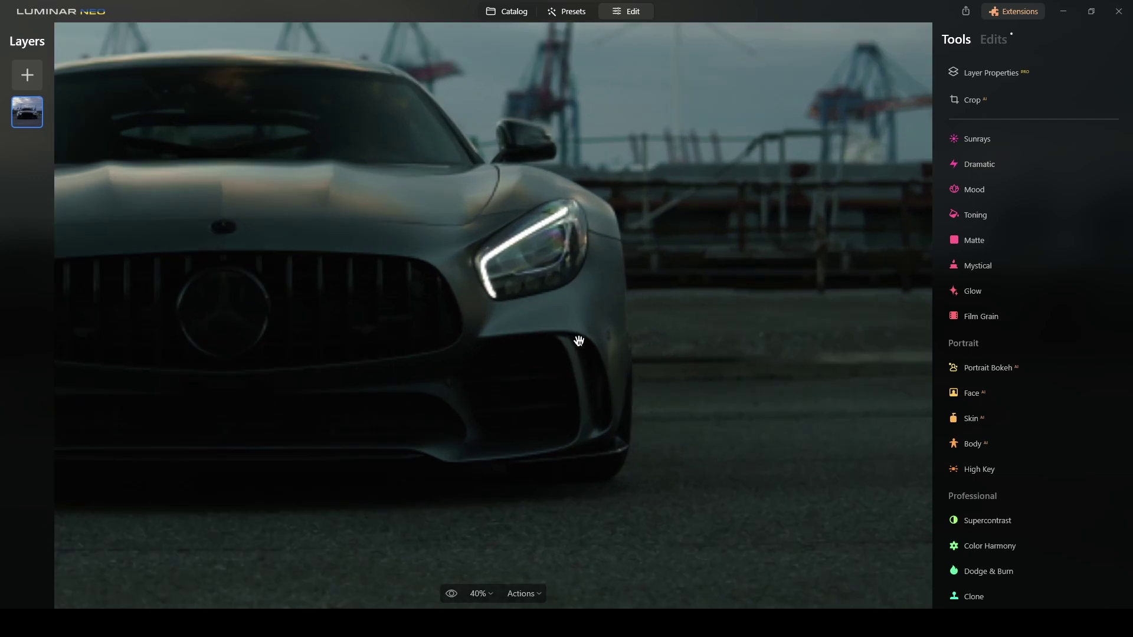
{"action": "left_click_drag", "start_coordinate": [579, 342], "coordinate": [816, 402]}
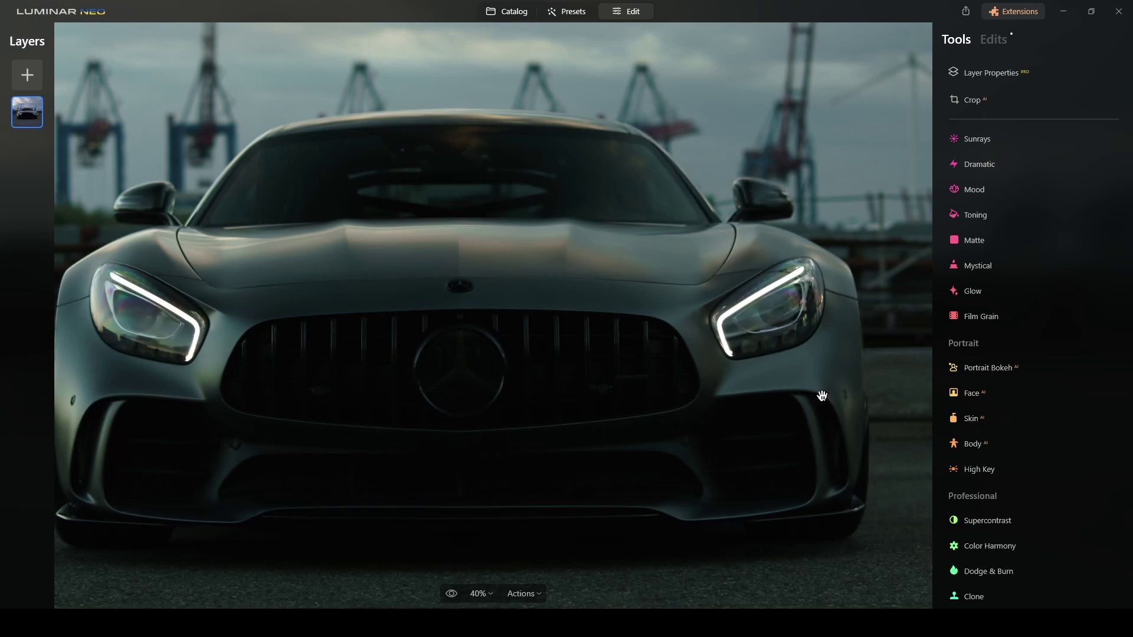
Zoom closer on the right headlight and reopen Clone at Size 35, Softness 78, Strength 100.
{"action": "scroll", "coordinate": [891, 388], "scroll_direction": "up", "scroll_amount": 3}
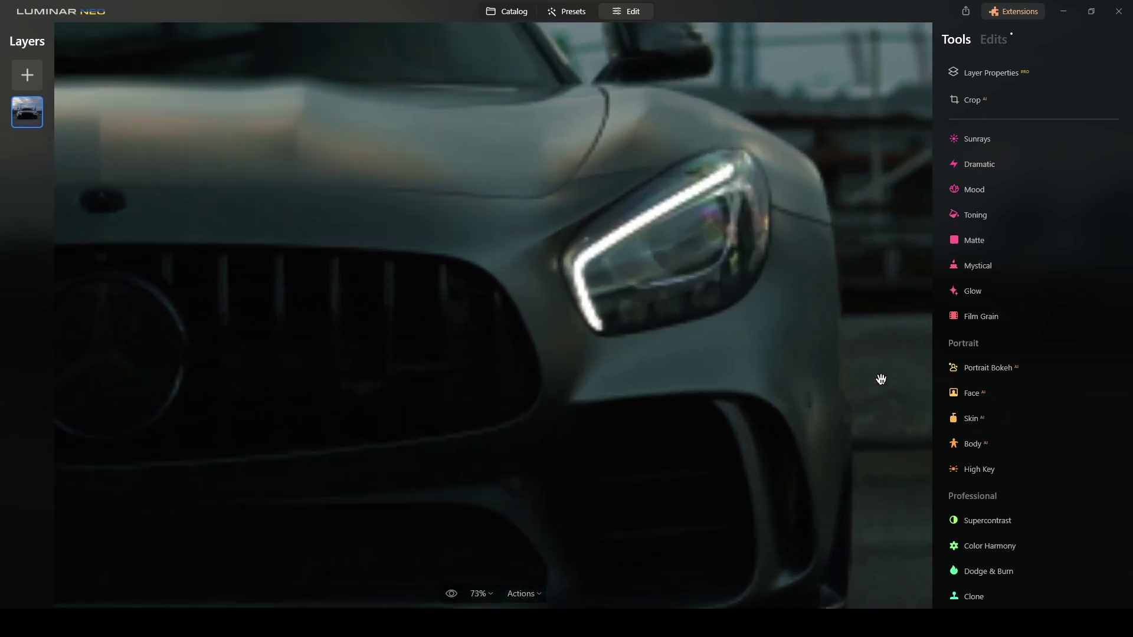
{"action": "left_click_drag", "start_coordinate": [884, 356], "coordinate": [742, 348]}
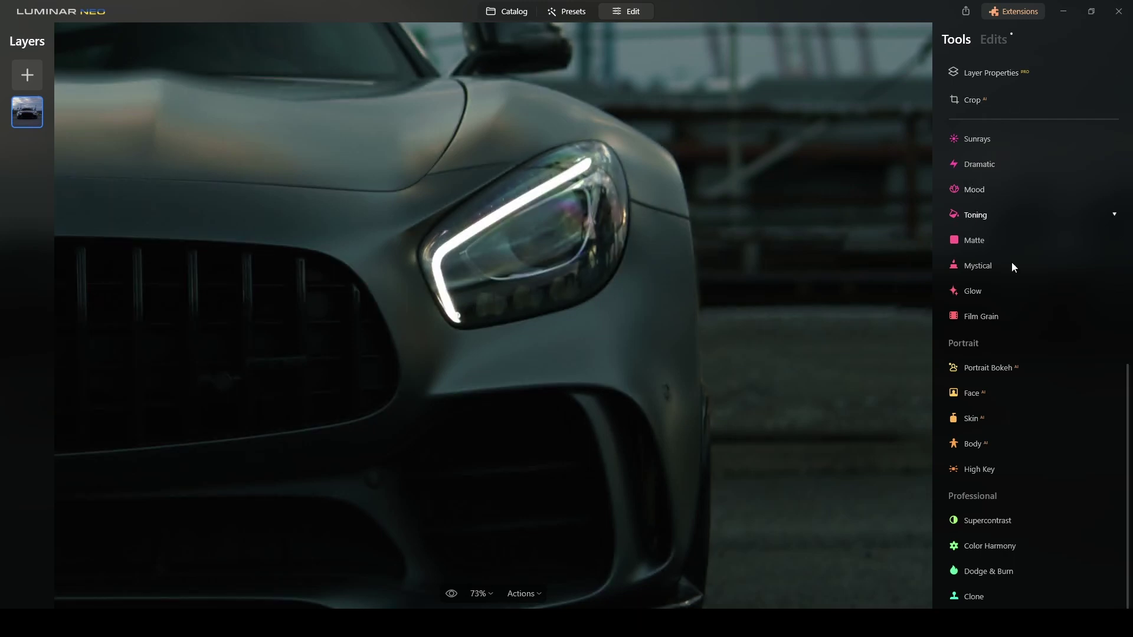
{"action": "left_click", "coordinate": [974, 596]}
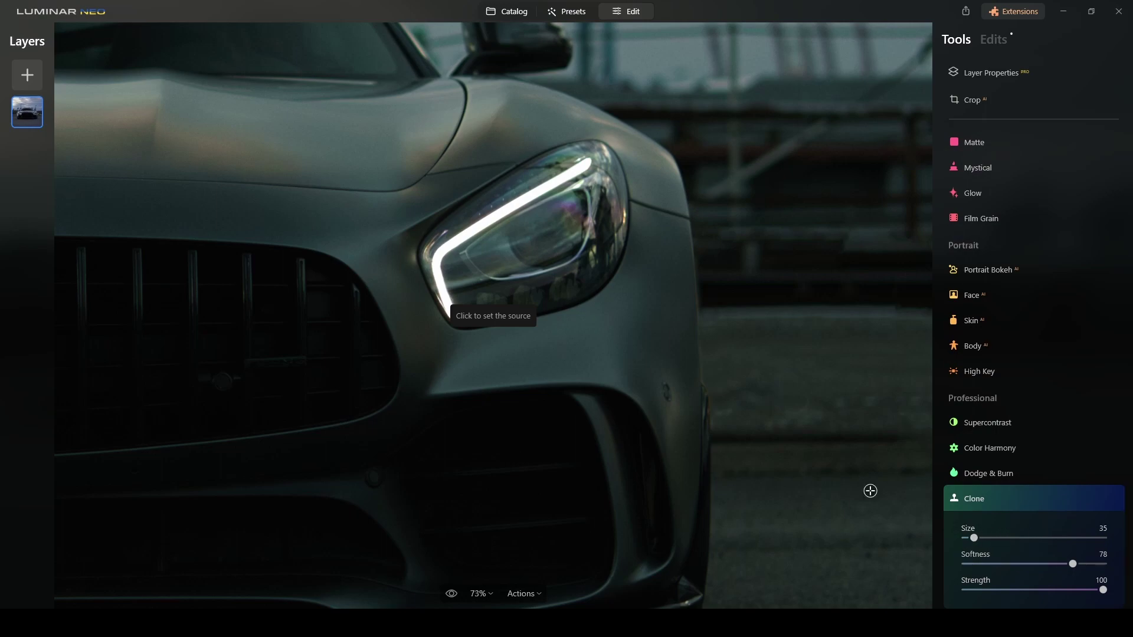